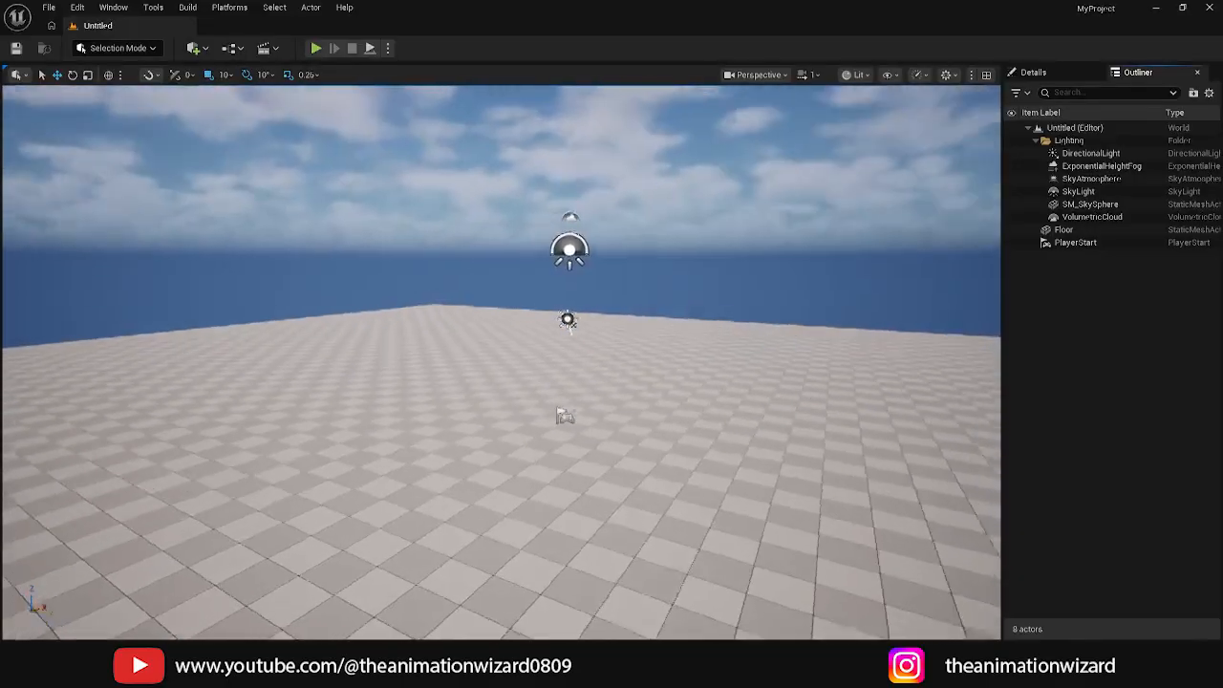
# - Delete the Floor mesh from the level
pyautogui.keyDown('alt'); pyautogui.moveTo(501, 334); pyautogui.dragTo(468, 353, button='right'); pyautogui.keyUp('alt')
pyautogui.keyDown('alt'); pyautogui.moveTo(501, 363); pyautogui.dragTo(555, 252); pyautogui.keyUp('alt')
pyautogui.click(669, 475)
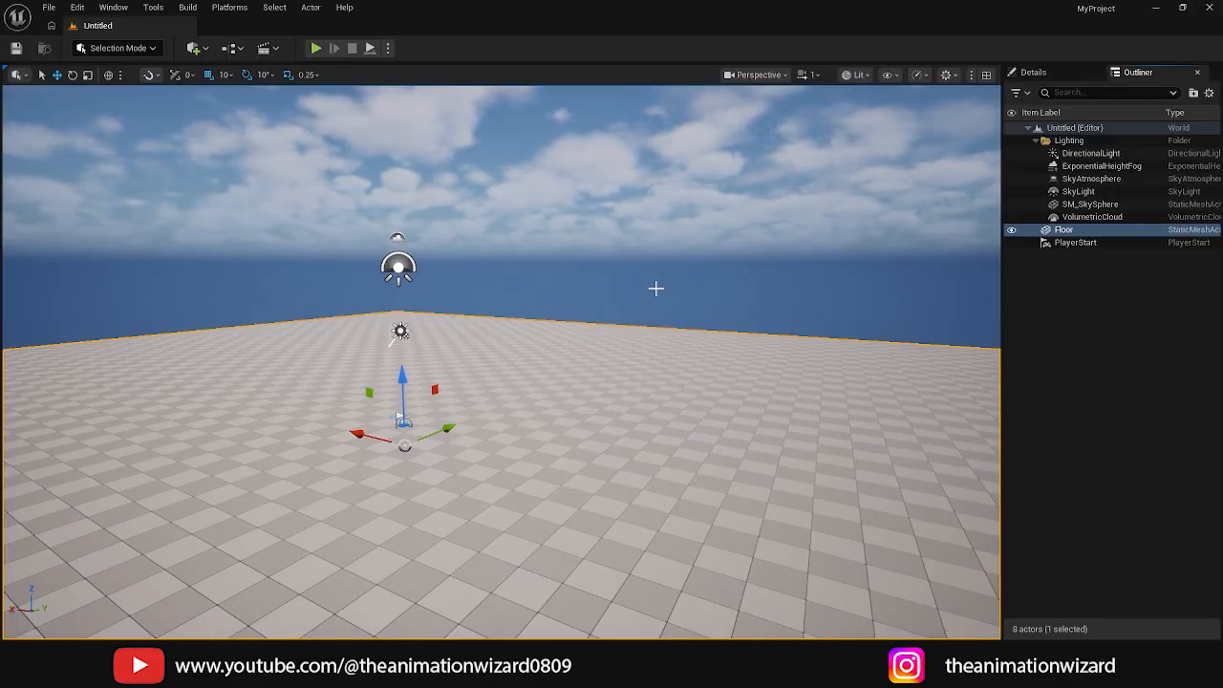
pyautogui.moveTo(721, 312); pyautogui.dragTo(739, 277, button='right')
pyautogui.keyDown('alt'); pyautogui.moveTo(723, 473); pyautogui.dragTo(663, 507); pyautogui.keyUp('alt')
pyautogui.press('Delete')
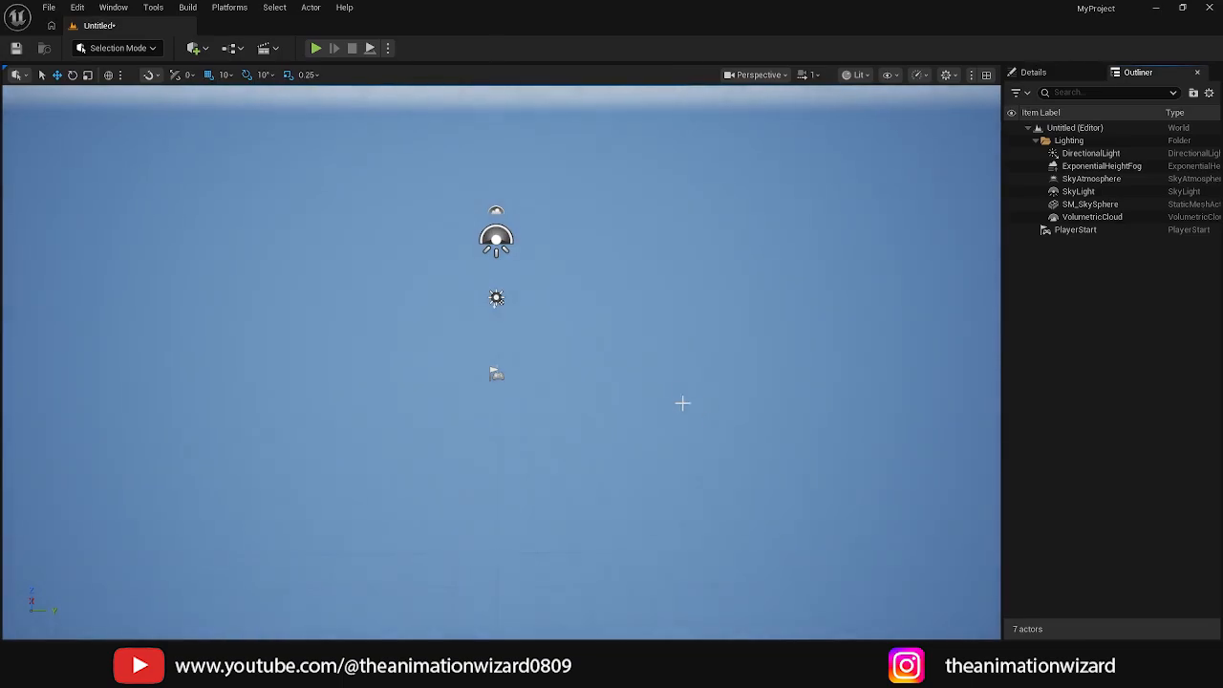
pyautogui.moveTo(675, 390)
pyautogui.keyDown('alt'); pyautogui.mouseDown()
pyautogui.moveTo(688, 409)
pyautogui.moveTo(672, 390)
pyautogui.mouseUp(); pyautogui.keyUp('alt')
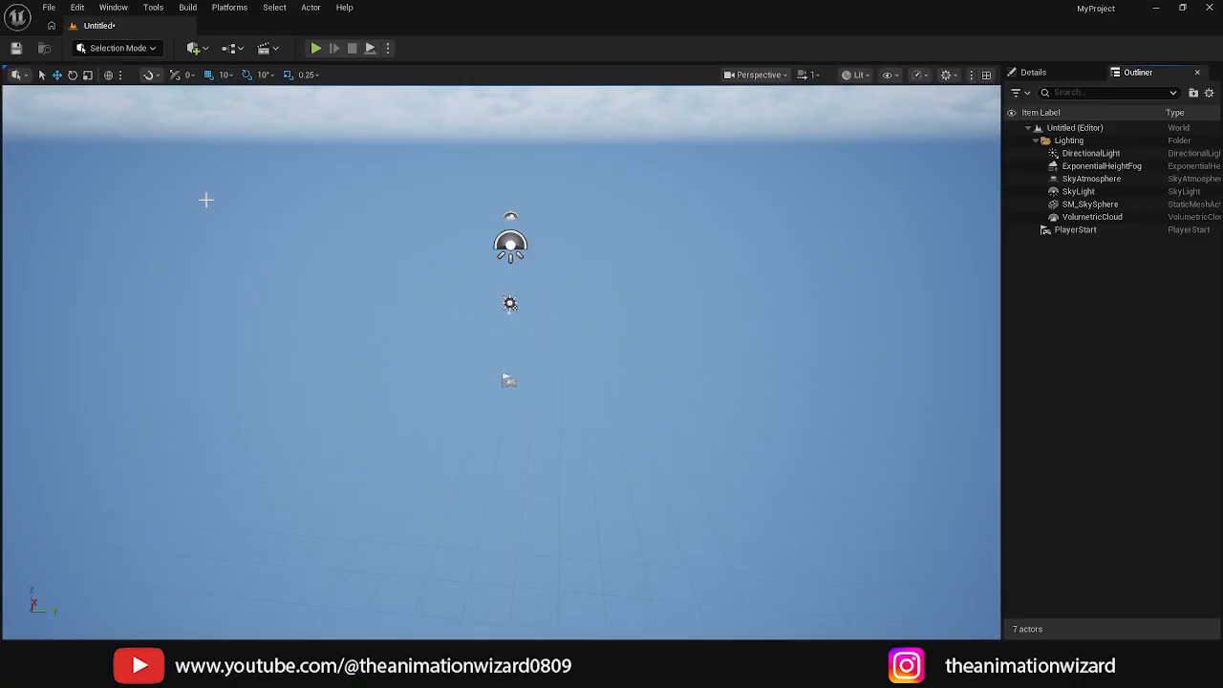
pyautogui.click(123, 48)
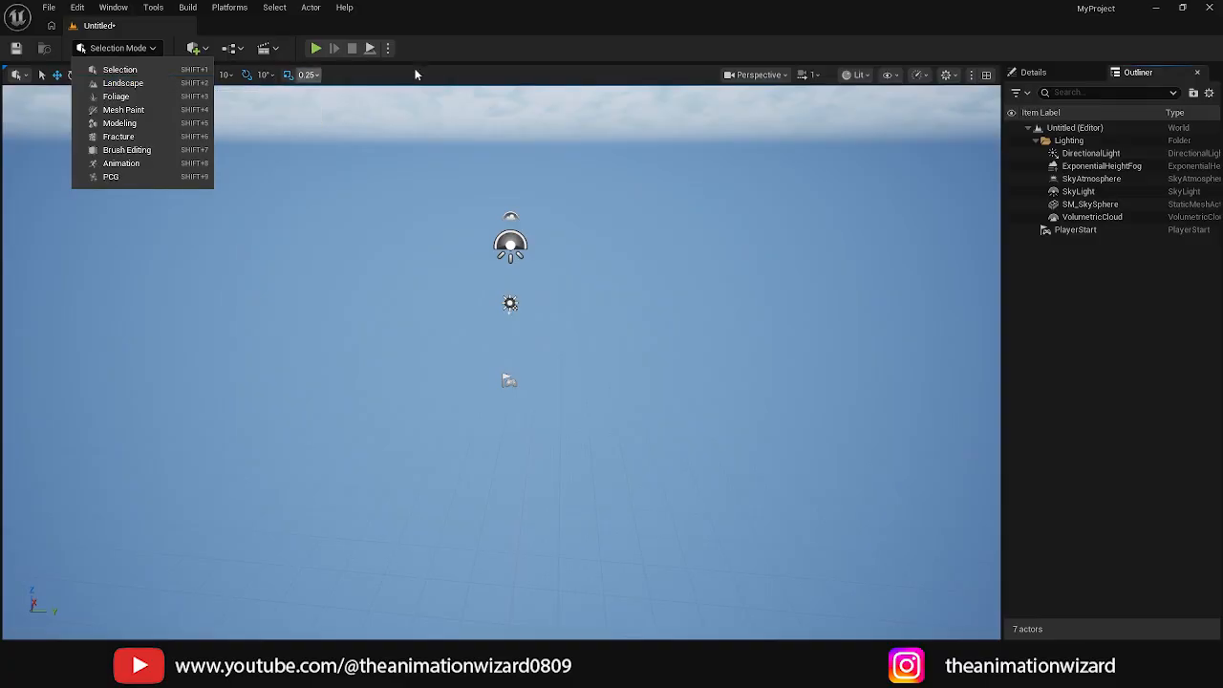
pyautogui.click(470, 56)
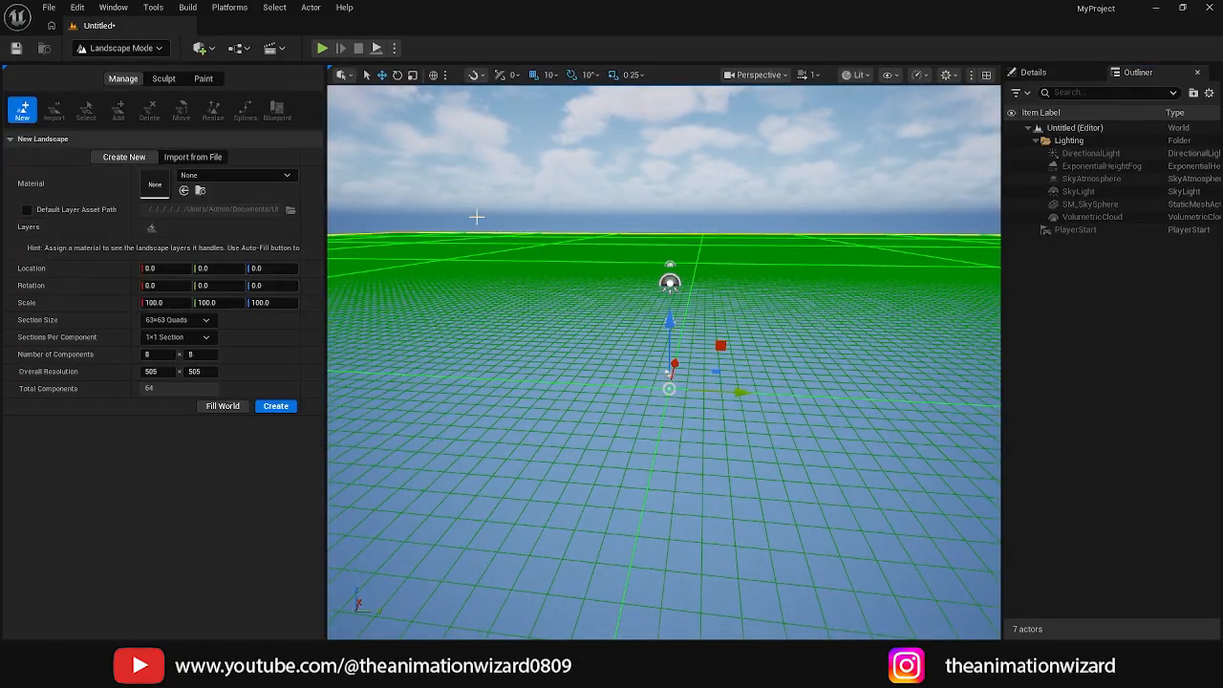
pyautogui.hotkey('shift', '1')
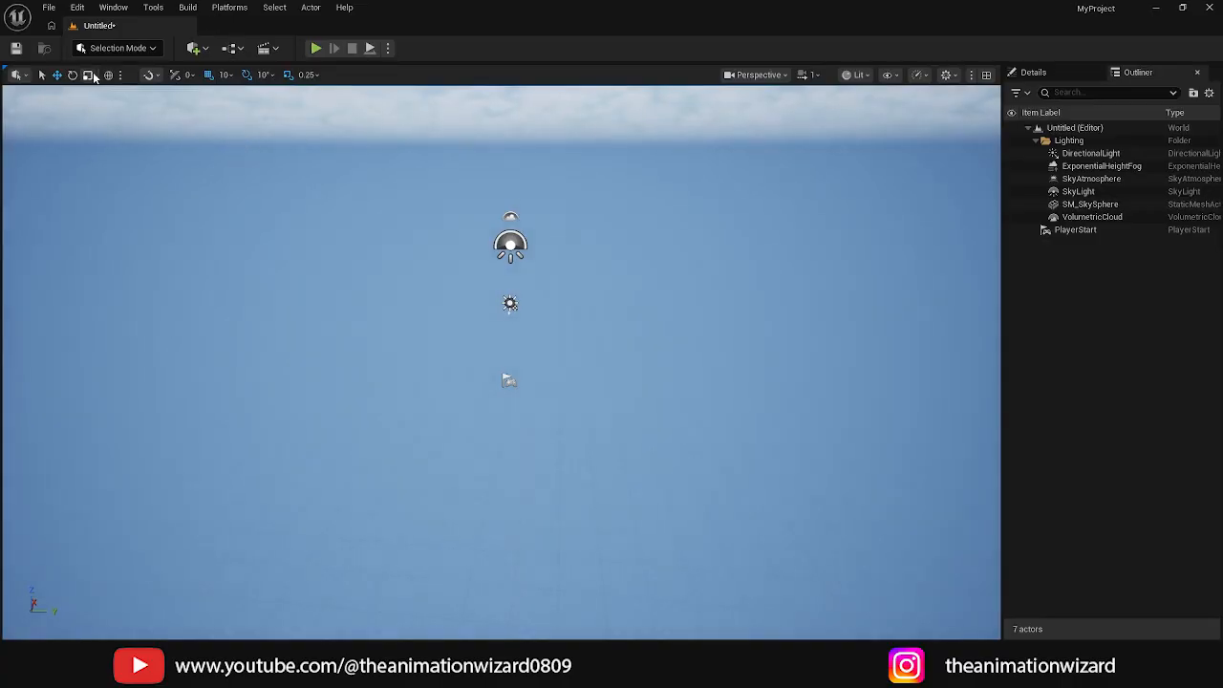
# - Switch to Landscape mode and move the new landscape preview along Y to location 70
pyautogui.click(132, 49)
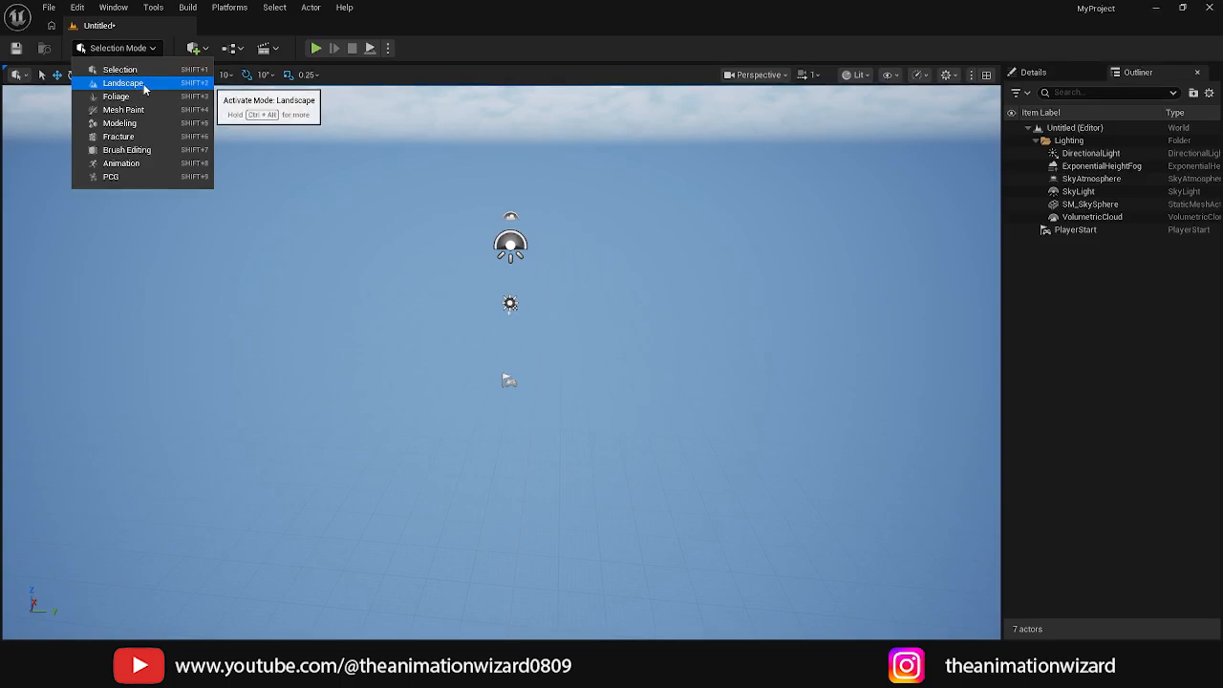
pyautogui.click(122, 83)
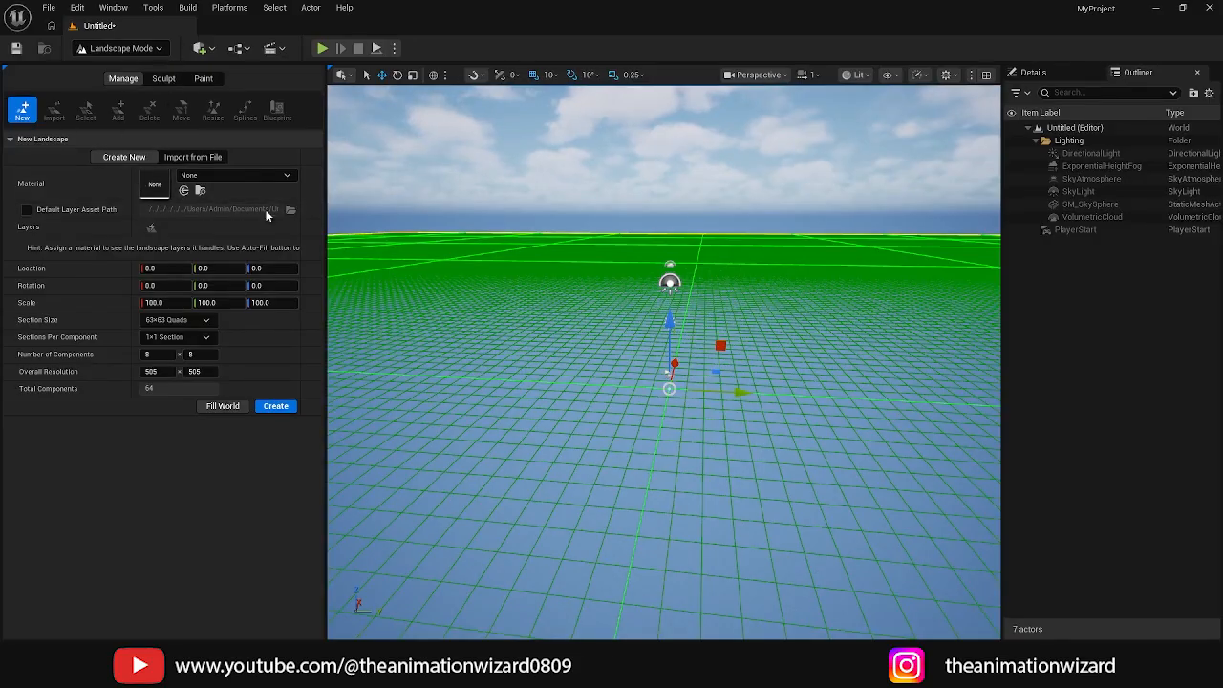
pyautogui.moveTo(832, 429)
pyautogui.keyDown('alt'); pyautogui.mouseDown()
pyautogui.moveTo(621, 473)
pyautogui.moveTo(382, 416)
pyautogui.moveTo(593, 478)
pyautogui.moveTo(745, 464)
pyautogui.moveTo(822, 435)
pyautogui.mouseUp(); pyautogui.keyUp('alt')
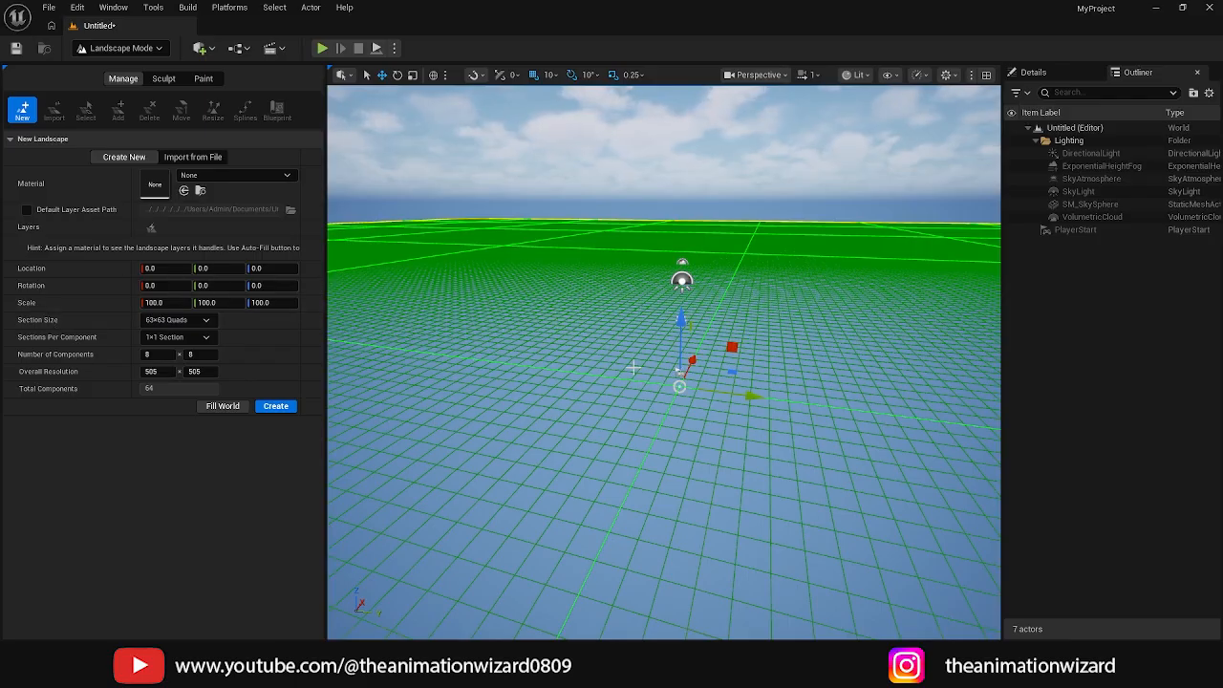
pyautogui.keyDown('alt'); pyautogui.moveTo(565, 323); pyautogui.dragTo(557, 368); pyautogui.keyUp('alt')
pyautogui.moveTo(569, 311); pyautogui.dragTo(550, 302, button='right')
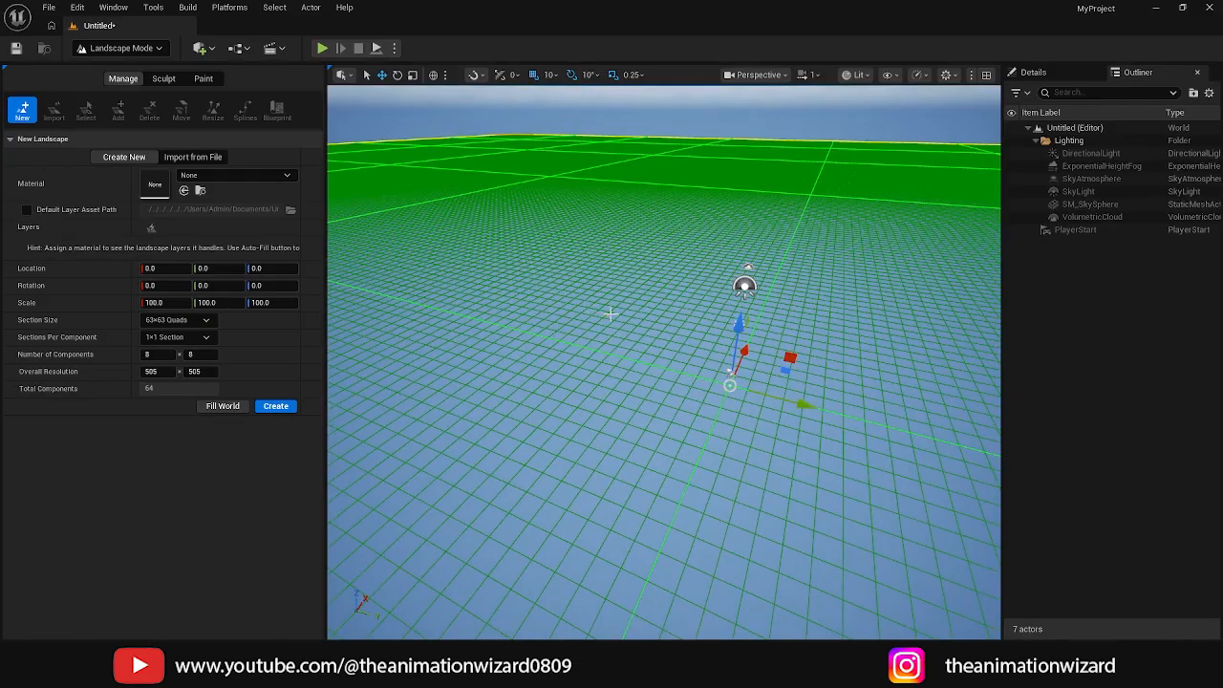
pyautogui.scroll(-3, 618, 317)
pyautogui.moveTo(631, 341); pyautogui.dragTo(622, 346, button='right')
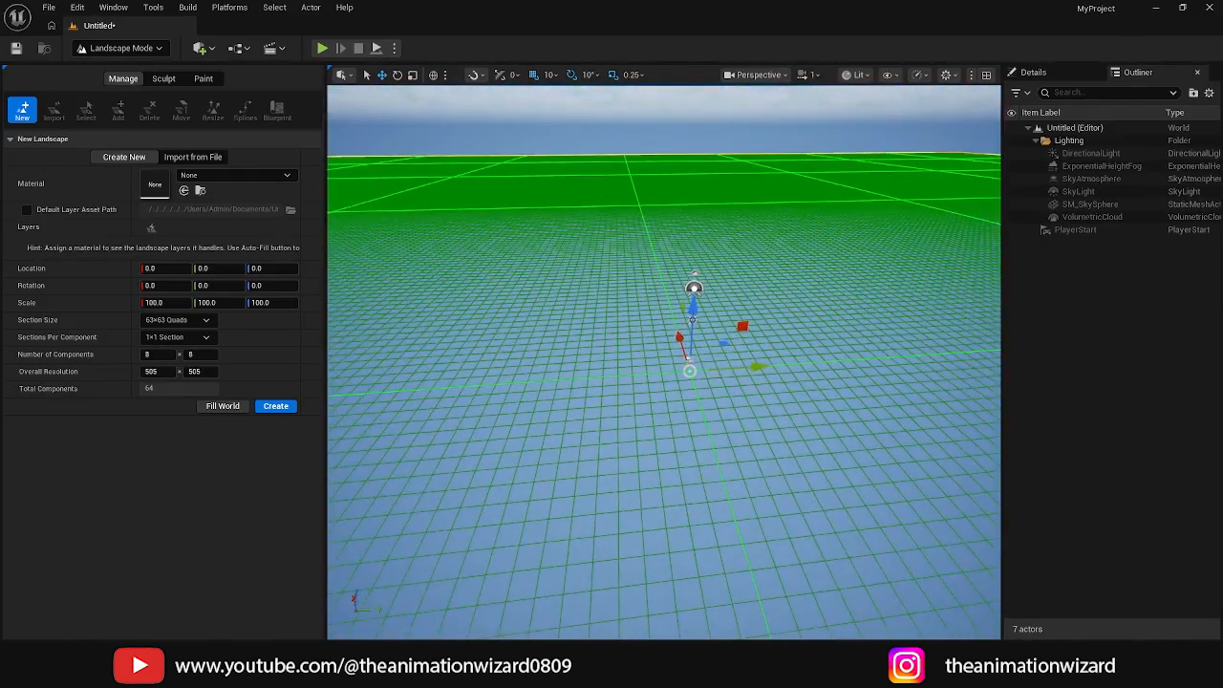
pyautogui.moveTo(591, 337); pyautogui.dragTo(602, 350)
pyautogui.scroll(-3, 609, 318)
pyautogui.scroll(-6, 609, 320)
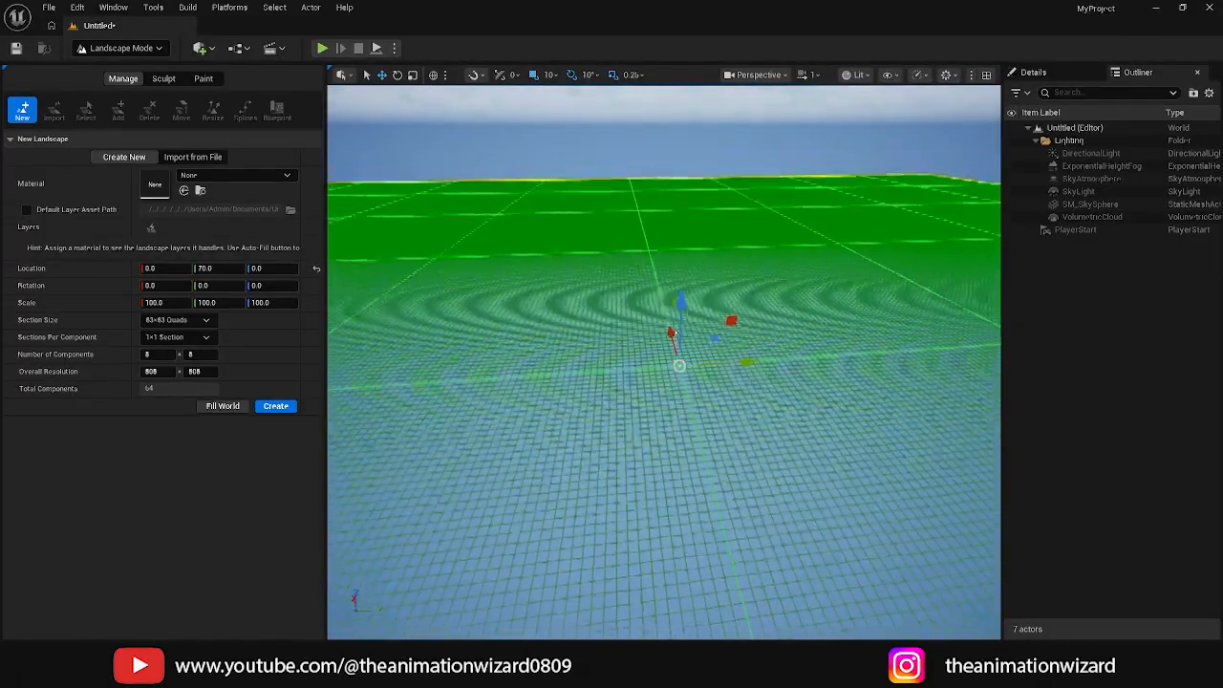
# - Set the new landscape's section size to 7×7 Quads and inspect the smaller preview grid
pyautogui.click(206, 324)
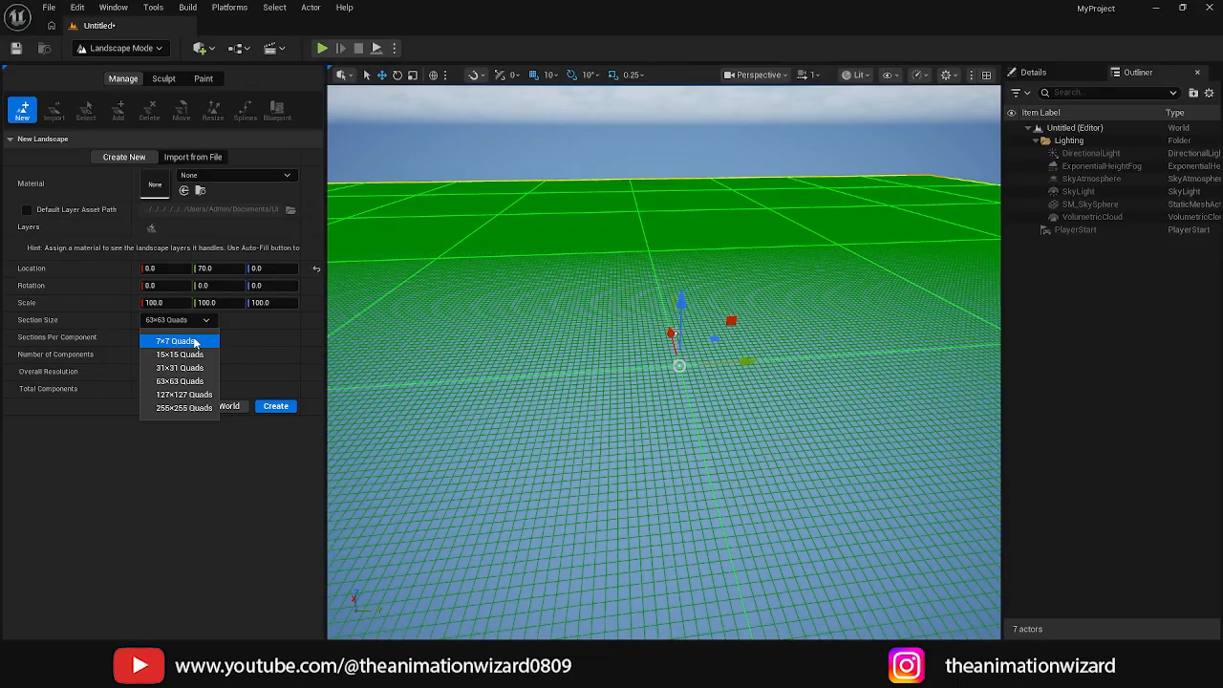
pyautogui.click(194, 342)
pyautogui.keyDown('alt'); pyautogui.moveTo(604, 401); pyautogui.dragTo(783, 444); pyautogui.keyUp('alt')
pyautogui.scroll(2, 669, 443)
pyautogui.keyDown('alt'); pyautogui.moveTo(631, 444); pyautogui.dragTo(593, 443); pyautogui.keyUp('alt')
pyautogui.scroll(3, 593, 442)
pyautogui.keyDown('alt'); pyautogui.moveTo(628, 484); pyautogui.dragTo(600, 454); pyautogui.keyUp('alt')
pyautogui.scroll(2, 754, 520)
pyautogui.scroll(4, 755, 519)
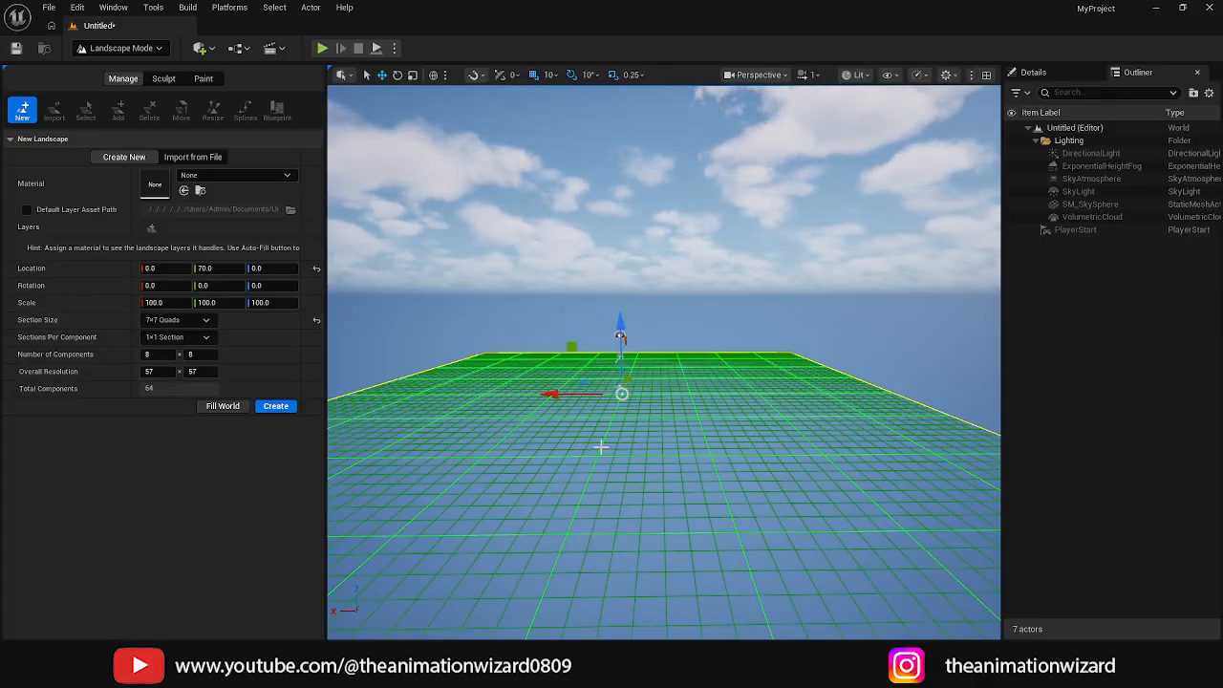
pyautogui.moveTo(746, 443)
pyautogui.keyDown('alt'); pyautogui.mouseDown()
pyautogui.moveTo(711, 483)
pyautogui.moveTo(611, 535)
pyautogui.moveTo(544, 402)
pyautogui.moveTo(748, 442)
pyautogui.mouseUp(); pyautogui.keyUp('alt')
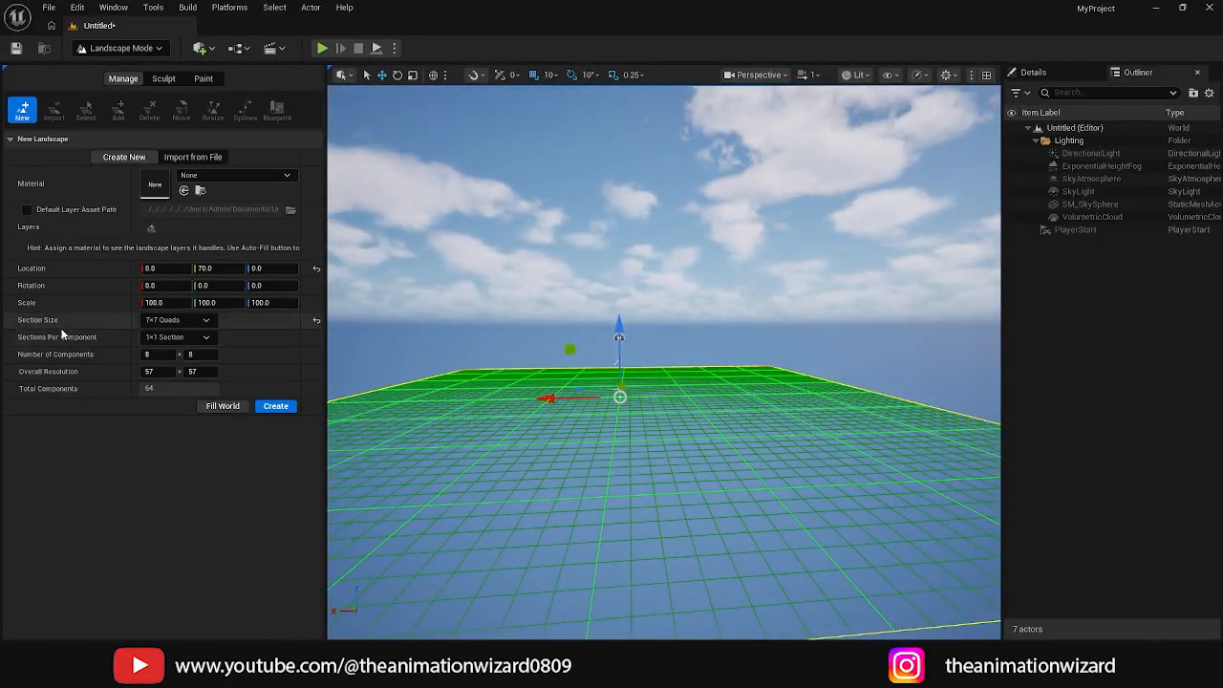
pyautogui.scroll(1, 663, 459)
pyautogui.keyDown('alt'); pyautogui.moveTo(659, 473); pyautogui.dragTo(654, 482); pyautogui.keyUp('alt')
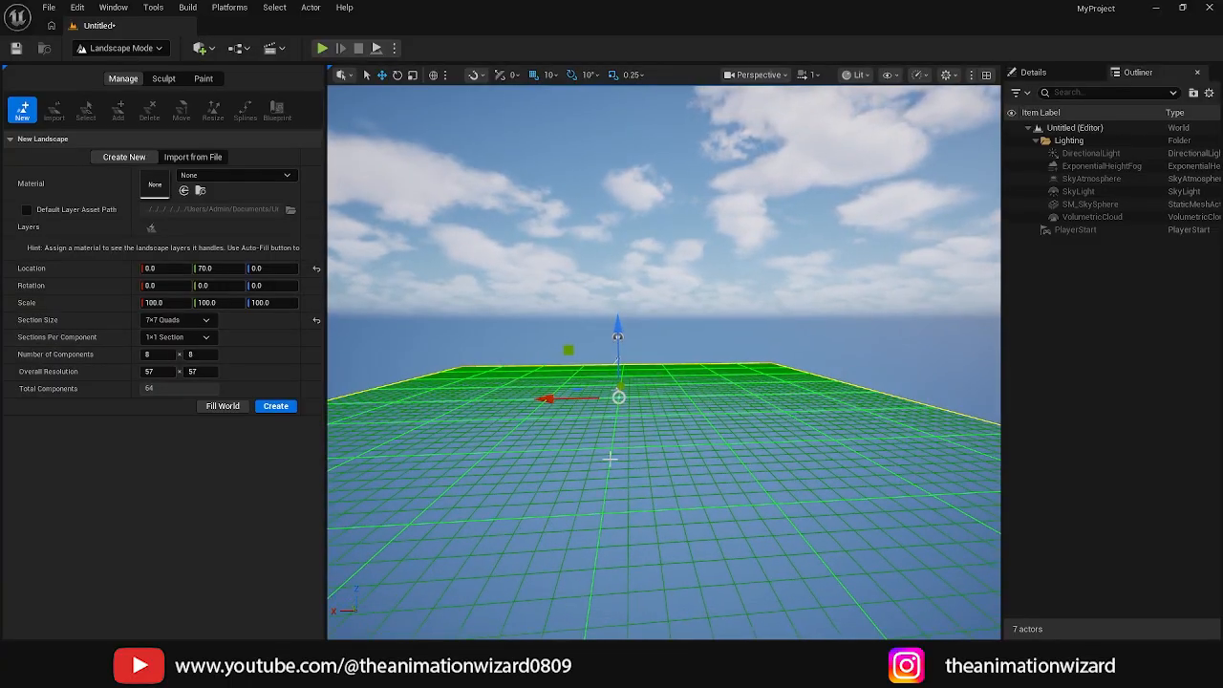
# - Set the new landscape's sections per component to 2×2 Sections and inspect the preview grid
pyautogui.click(183, 338)
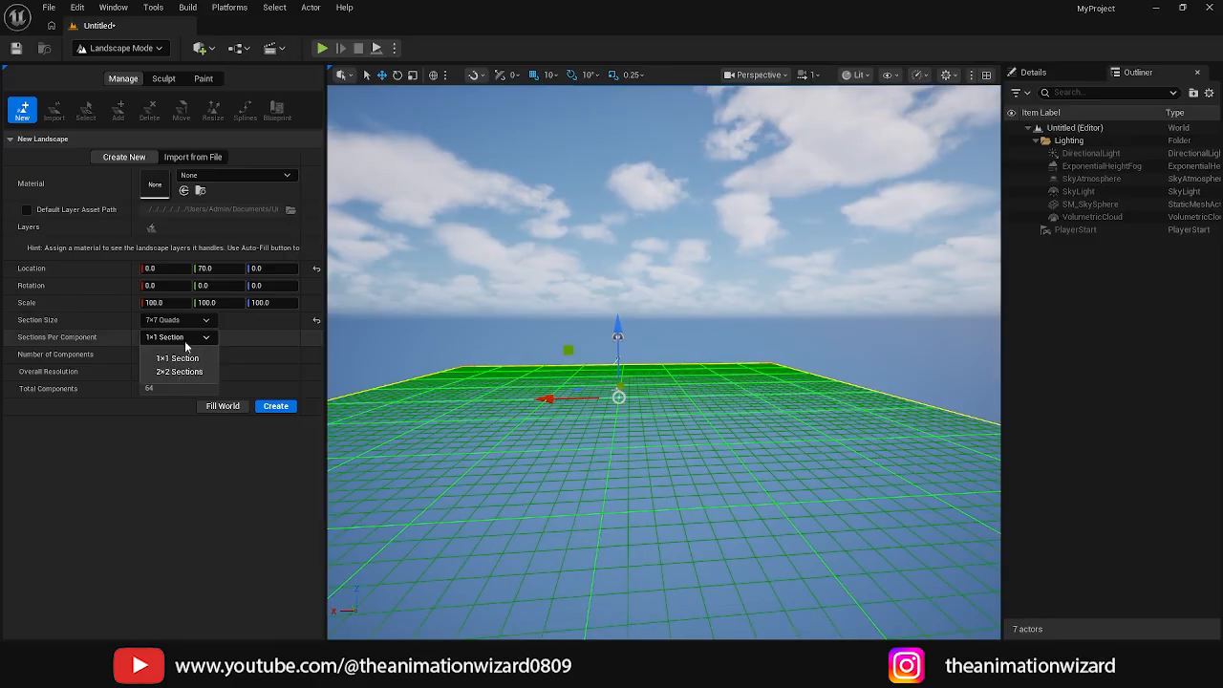
pyautogui.click(180, 372)
pyautogui.keyDown('alt'); pyautogui.moveTo(712, 446); pyautogui.dragTo(679, 400); pyautogui.keyUp('alt')
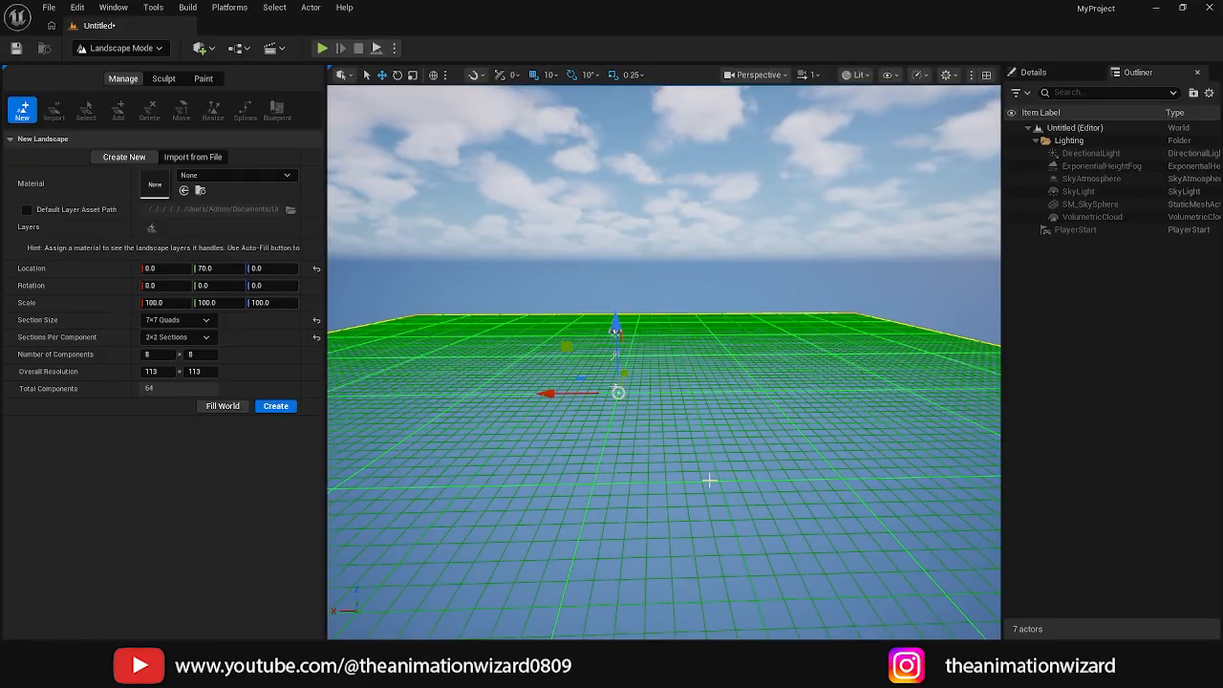
pyautogui.keyDown('alt'); pyautogui.moveTo(802, 463); pyautogui.dragTo(707, 441); pyautogui.keyUp('alt')
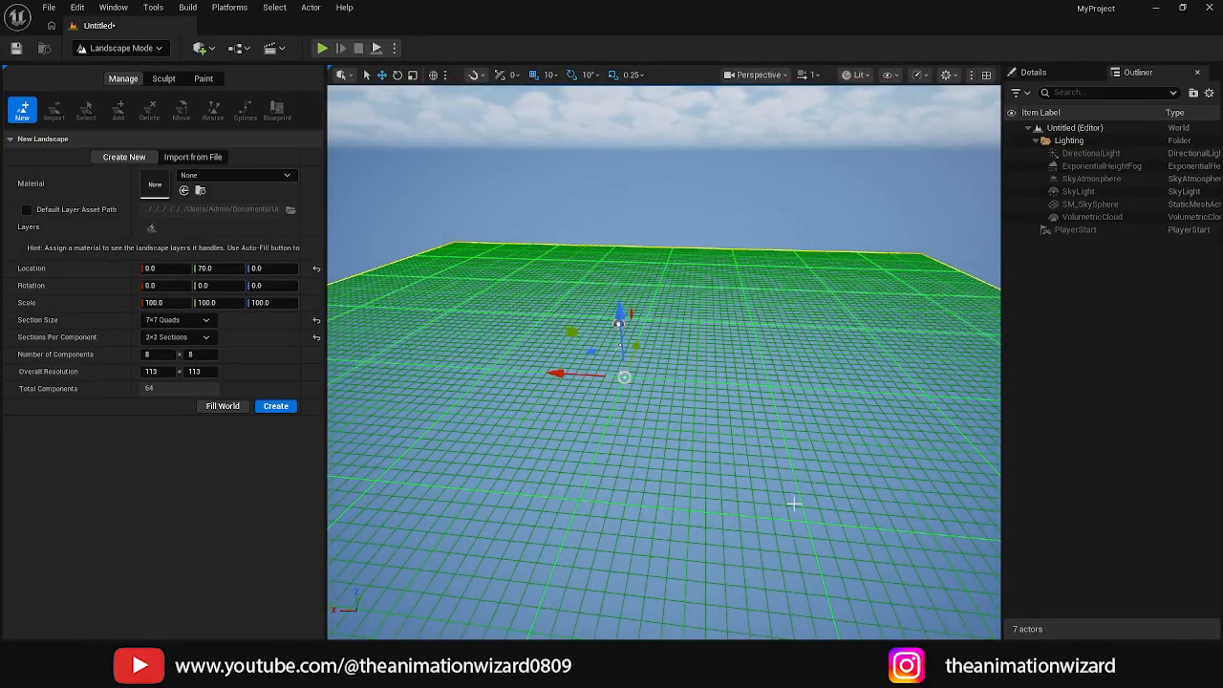
pyautogui.keyDown('alt'); pyautogui.moveTo(630, 464); pyautogui.dragTo(670, 433); pyautogui.keyUp('alt')
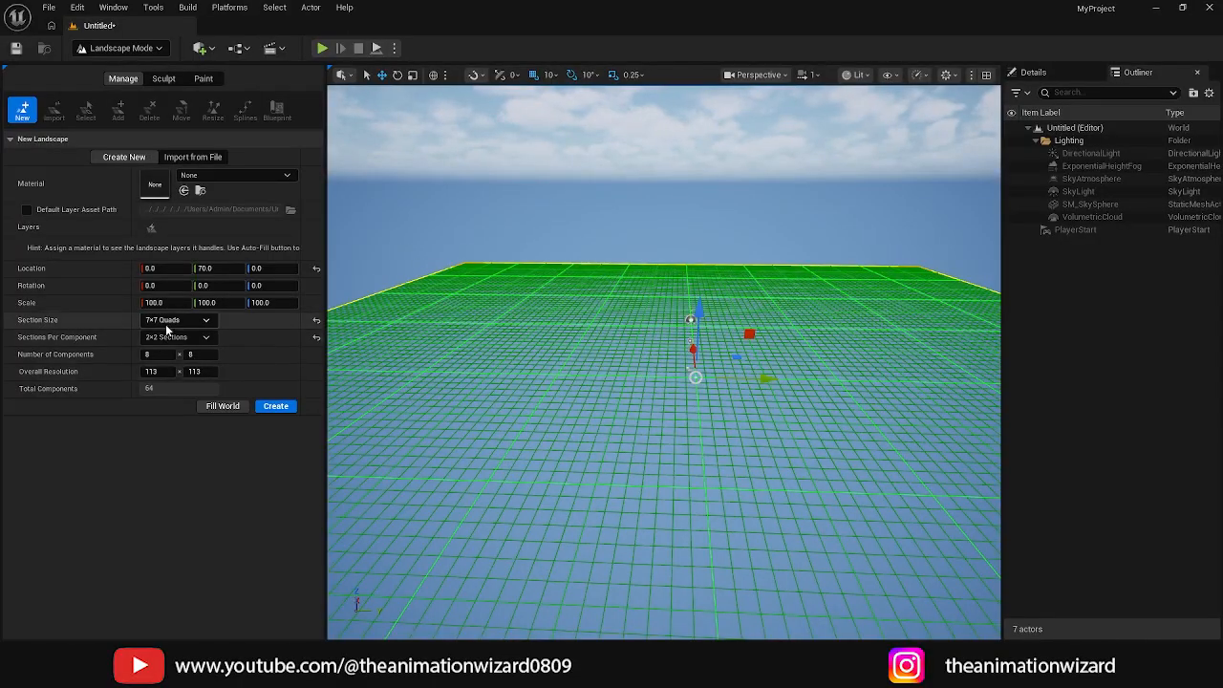
pyautogui.scroll(-3, 593, 385)
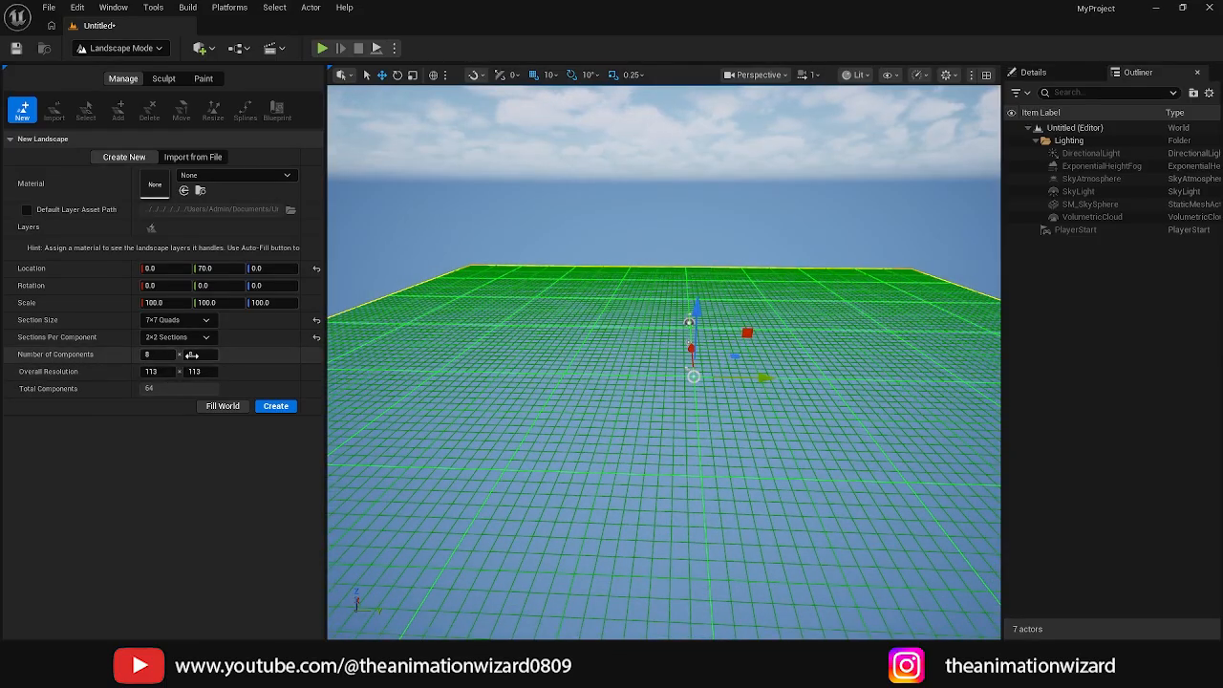
pyautogui.scroll(-1, 579, 384)
pyautogui.keyDown('alt'); pyautogui.moveTo(579, 384); pyautogui.dragTo(519, 234); pyautogui.keyUp('alt')
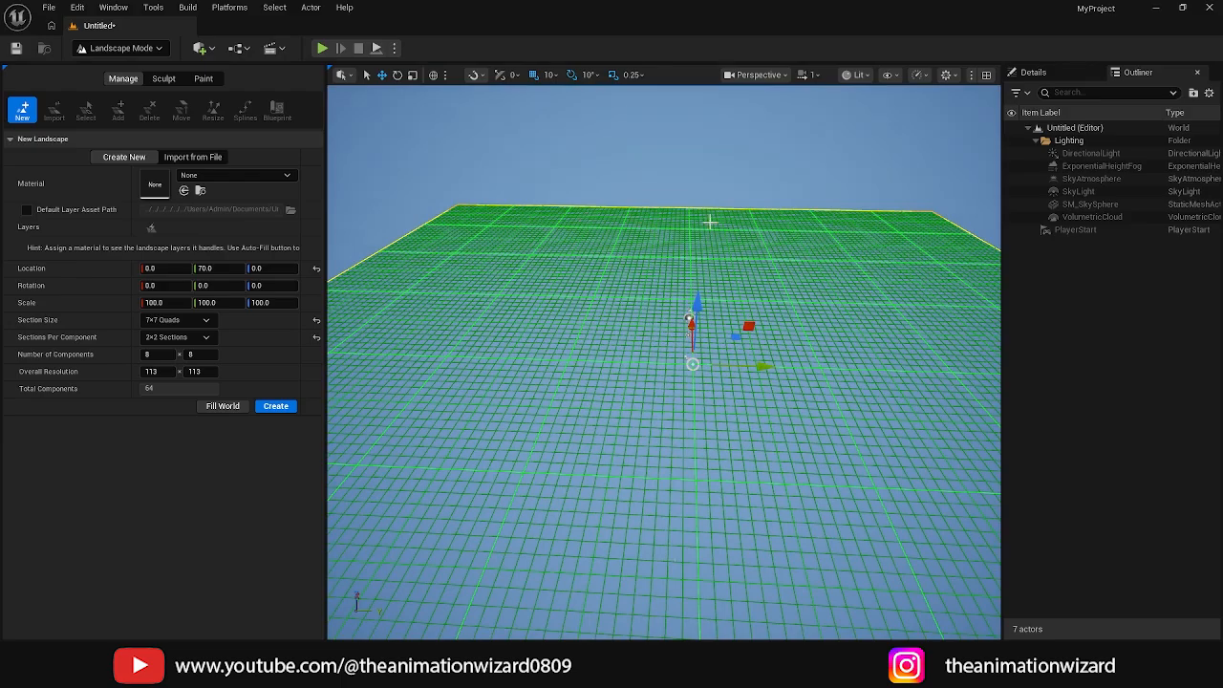
pyautogui.keyDown('alt'); pyautogui.moveTo(707, 256); pyautogui.dragTo(618, 225); pyautogui.keyUp('alt')
# - Set the new landscape's number of components to 5 × 5
pyautogui.click(160, 353)
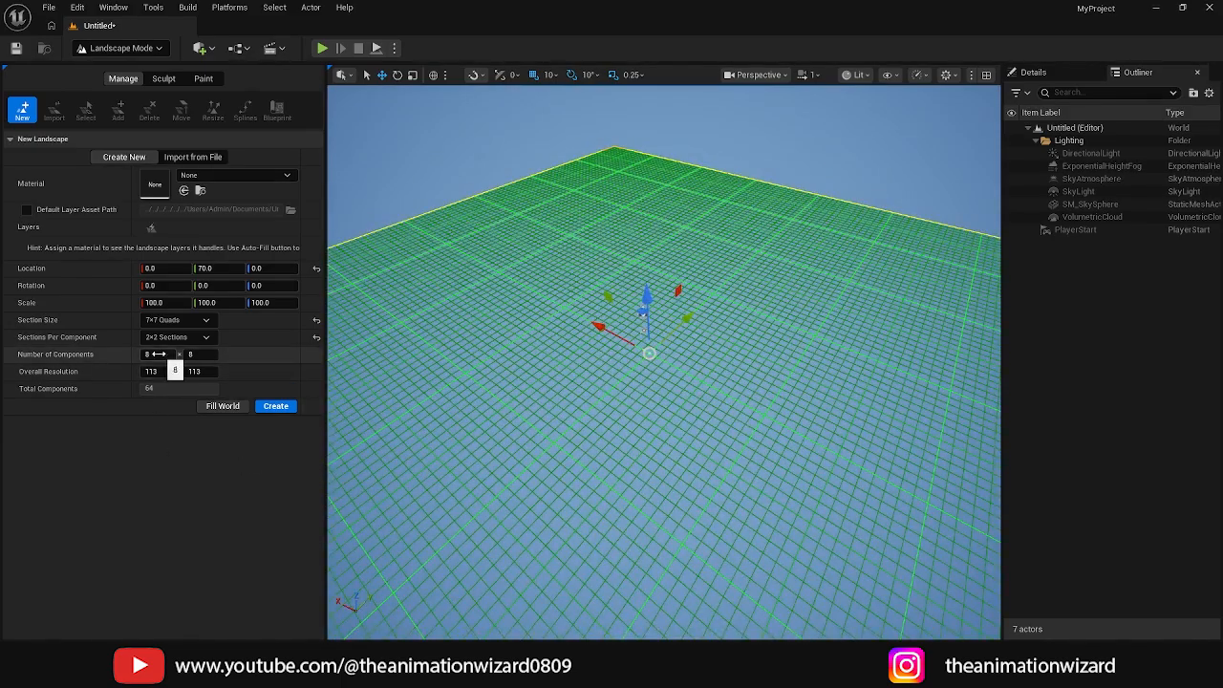
pyautogui.write('5')
pyautogui.click(203, 354)
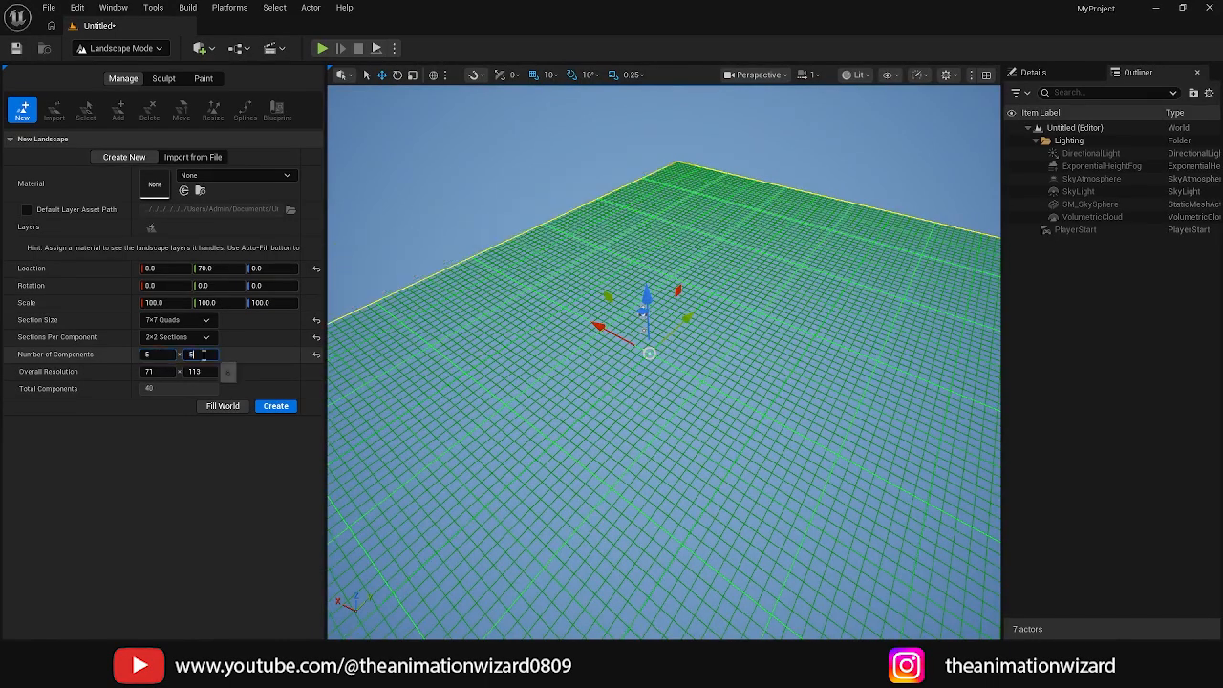
pyautogui.write('5')
pyautogui.press('Return')
pyautogui.keyDown('alt'); pyautogui.moveTo(792, 430); pyautogui.dragTo(608, 325); pyautogui.keyUp('alt')
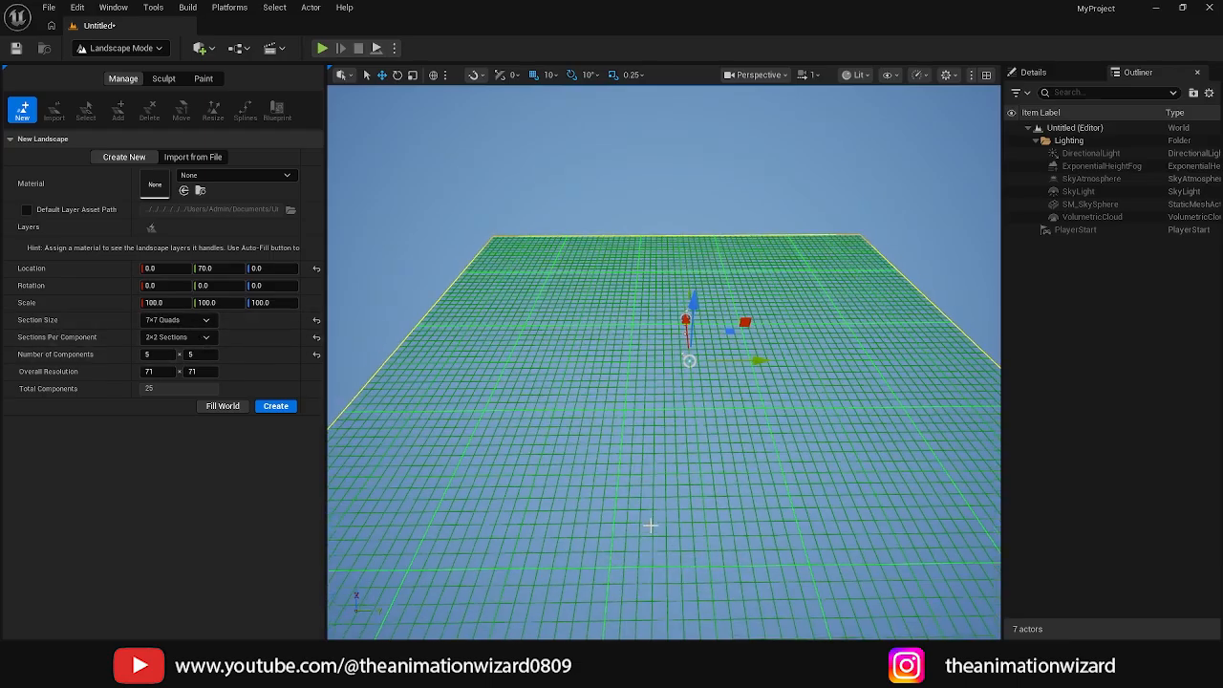
pyautogui.keyDown('alt'); pyautogui.moveTo(639, 534); pyautogui.dragTo(683, 459); pyautogui.keyUp('alt')
pyautogui.moveTo(599, 428)
pyautogui.keyDown('alt'); pyautogui.mouseDown()
pyautogui.moveTo(515, 497)
pyautogui.moveTo(468, 382)
pyautogui.moveTo(649, 410)
pyautogui.moveTo(582, 430)
pyautogui.mouseUp(); pyautogui.keyUp('alt')
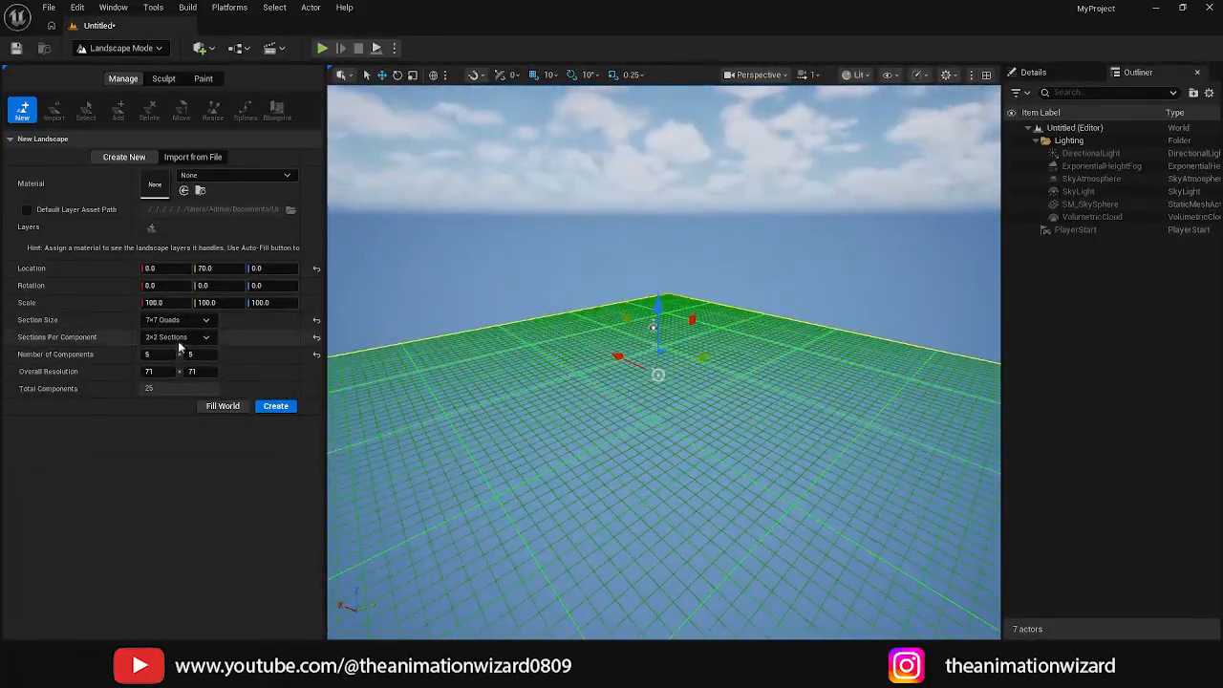
pyautogui.keyDown('alt'); pyautogui.moveTo(598, 488); pyautogui.dragTo(468, 520); pyautogui.keyUp('alt')
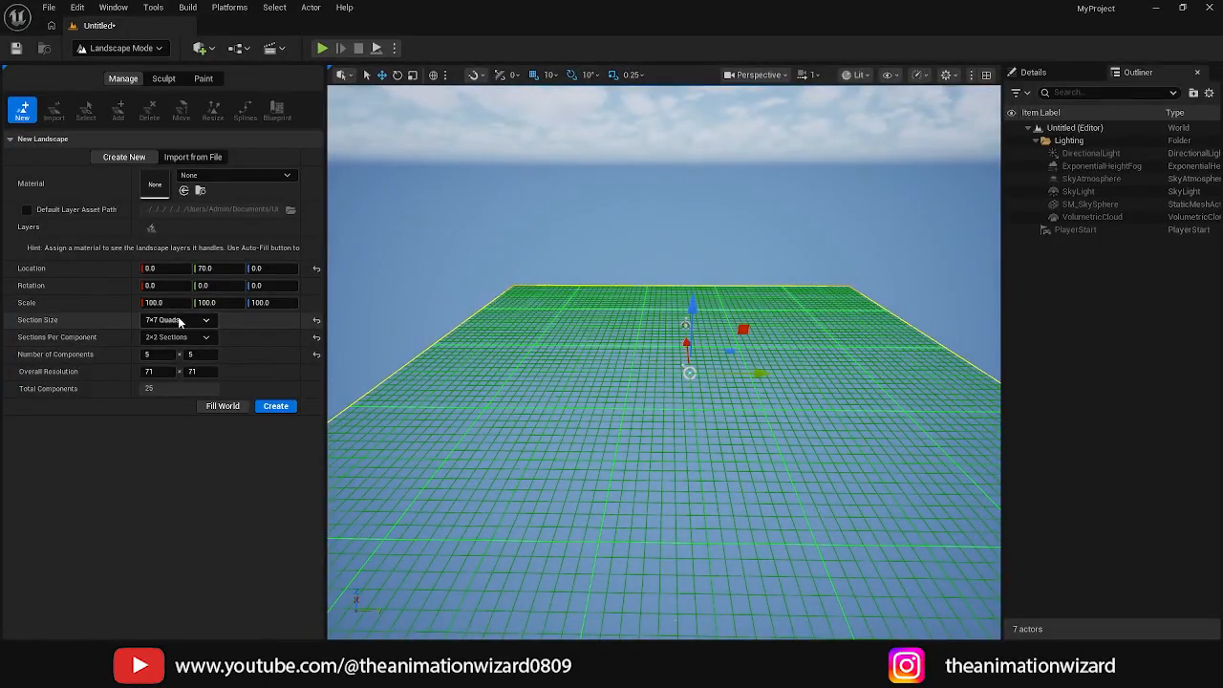
# - Set the new landscape's section size to 31×31 Quads and its sections per component to 1×1 Section
pyautogui.click(178, 322)
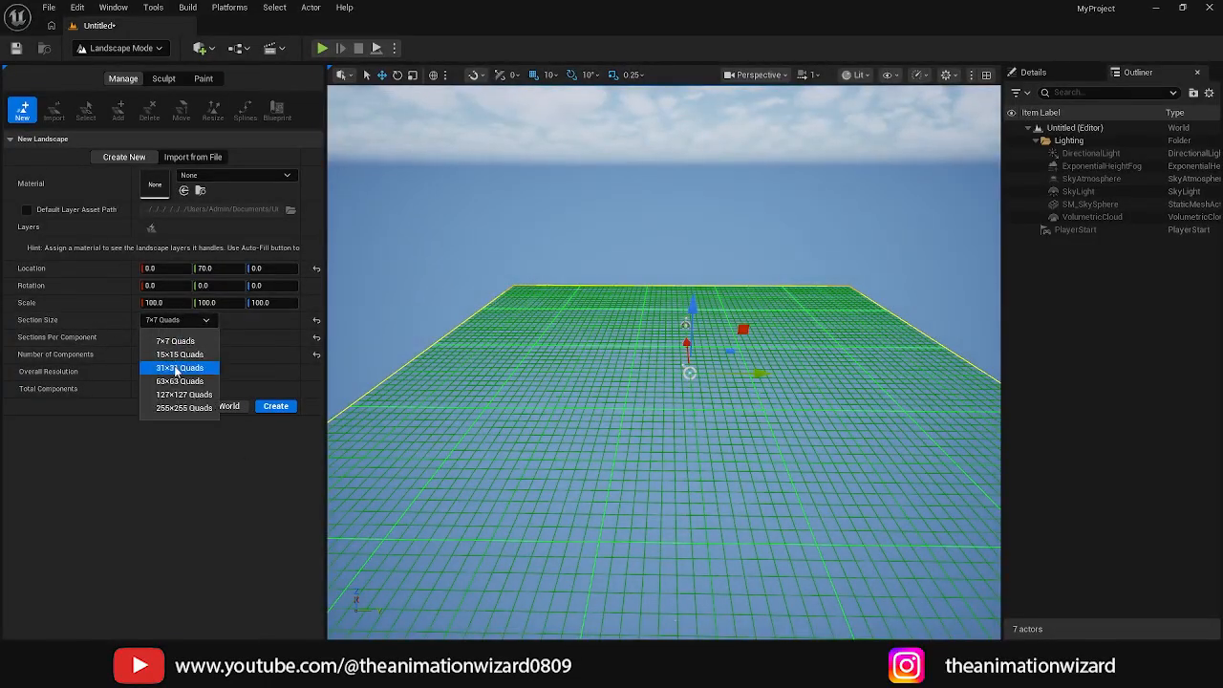
pyautogui.click(167, 367)
pyautogui.keyDown('alt'); pyautogui.moveTo(477, 331); pyautogui.dragTo(516, 305); pyautogui.keyUp('alt')
pyautogui.click(178, 336)
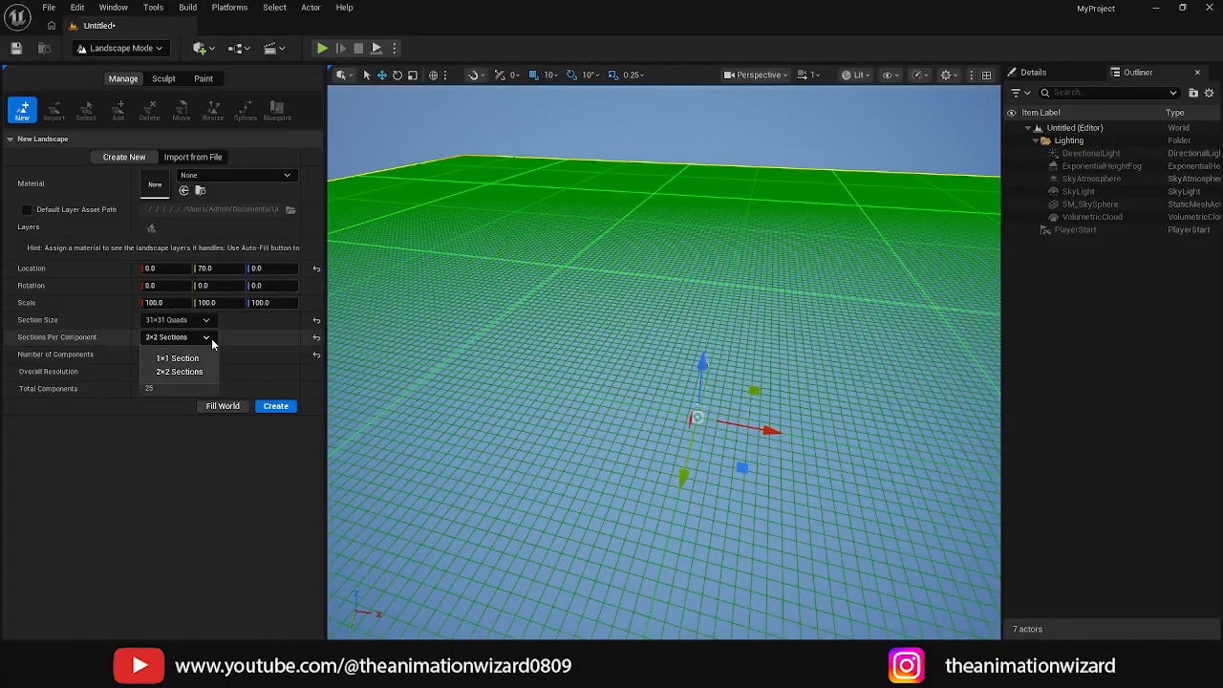
pyautogui.click(176, 357)
pyautogui.keyDown('alt'); pyautogui.moveTo(621, 287); pyautogui.dragTo(654, 282); pyautogui.keyUp('alt')
pyautogui.keyDown('alt'); pyautogui.moveTo(850, 345); pyautogui.dragTo(827, 397); pyautogui.keyUp('alt')
pyautogui.moveTo(664, 363); pyautogui.dragTo(855, 294, button='right')
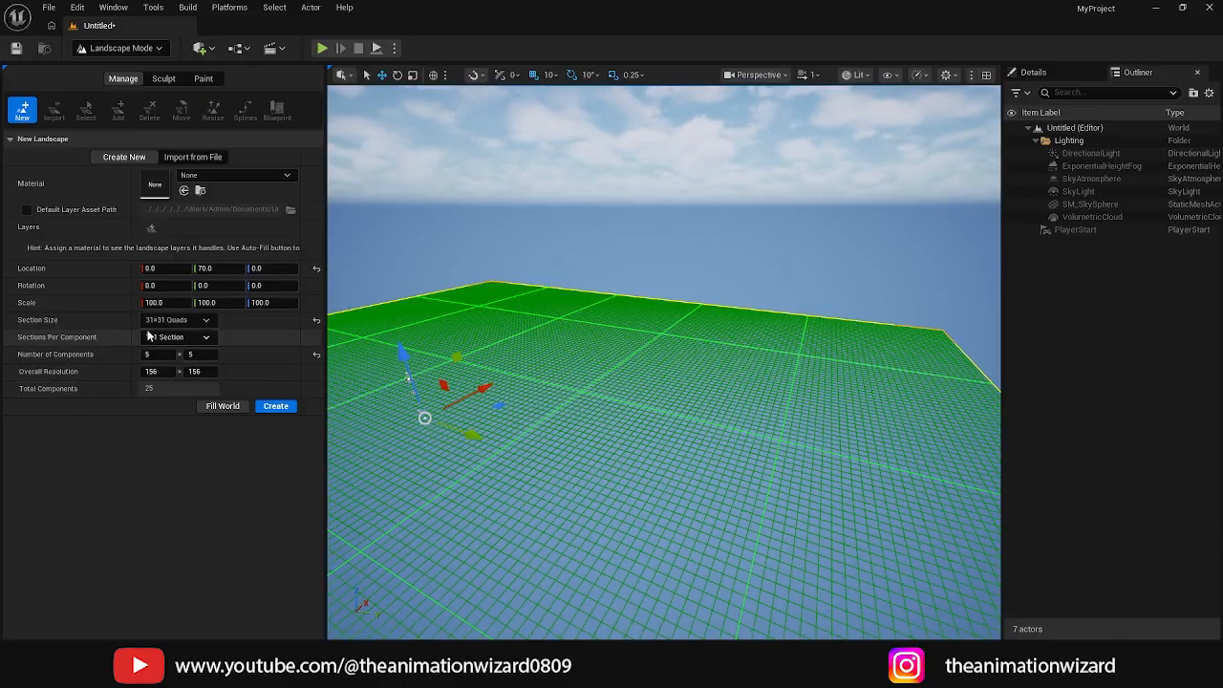
pyautogui.moveTo(698, 408); pyautogui.dragTo(611, 444, button='right')
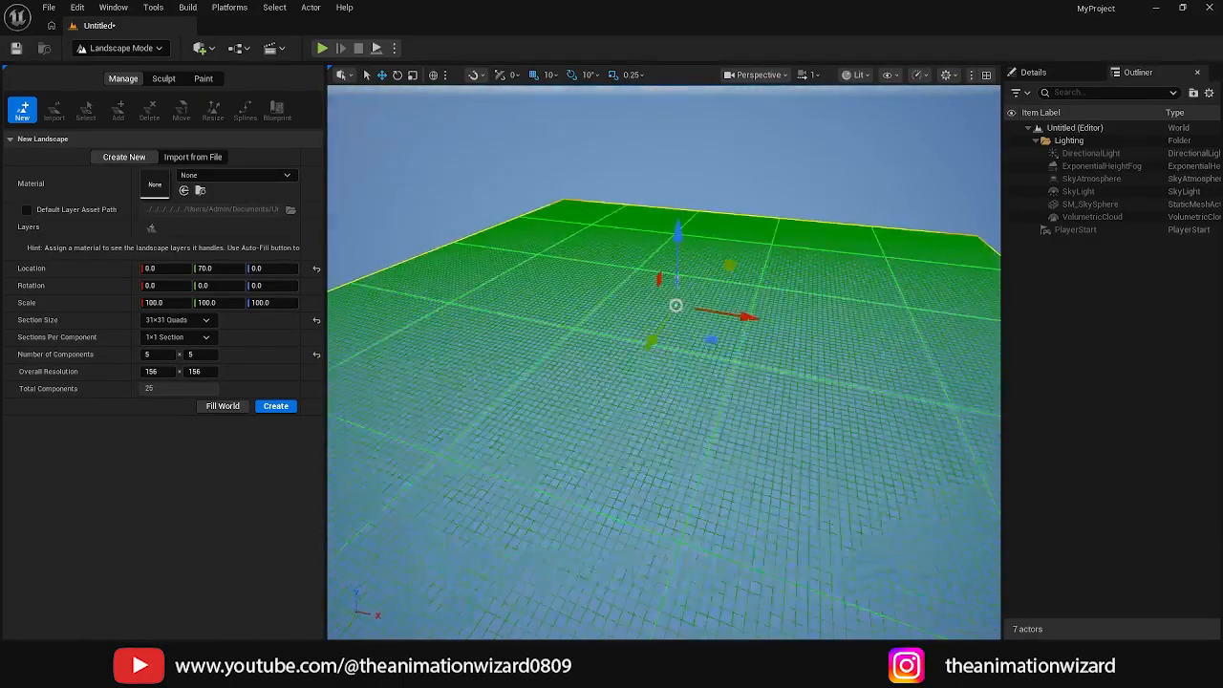
# - Create the landscape with the configured settings and look over the generated terrain
pyautogui.click(275, 407)
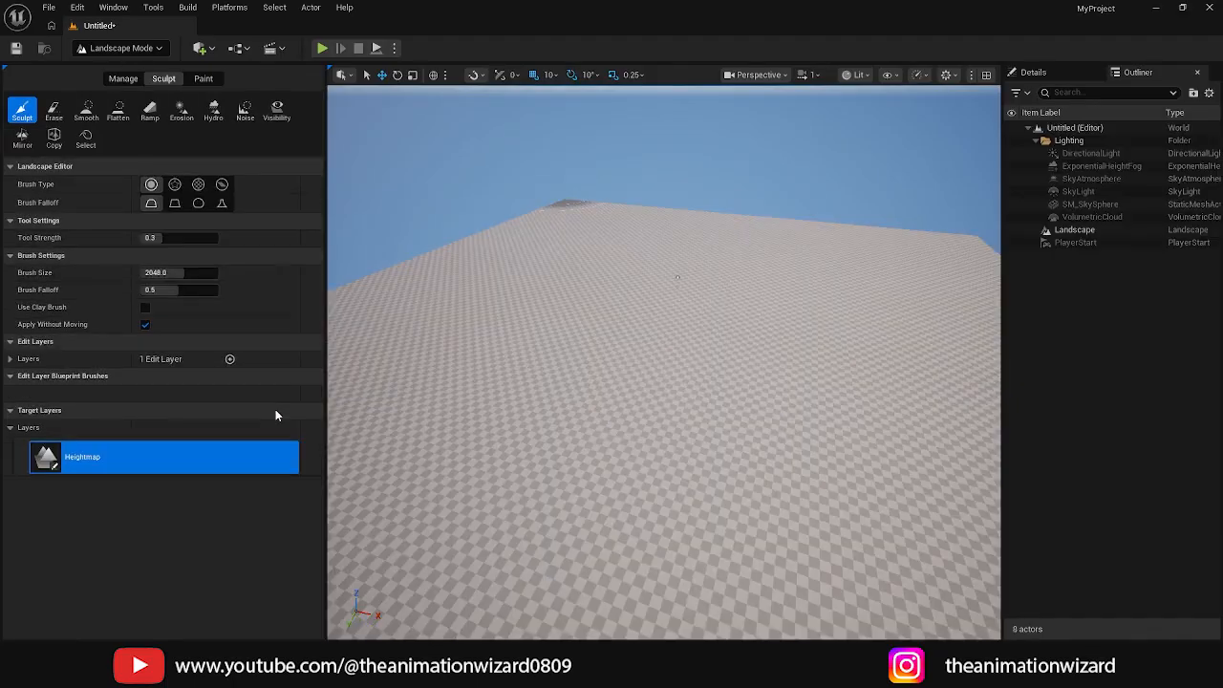
pyautogui.moveTo(664, 363); pyautogui.dragTo(817, 328, button='right')
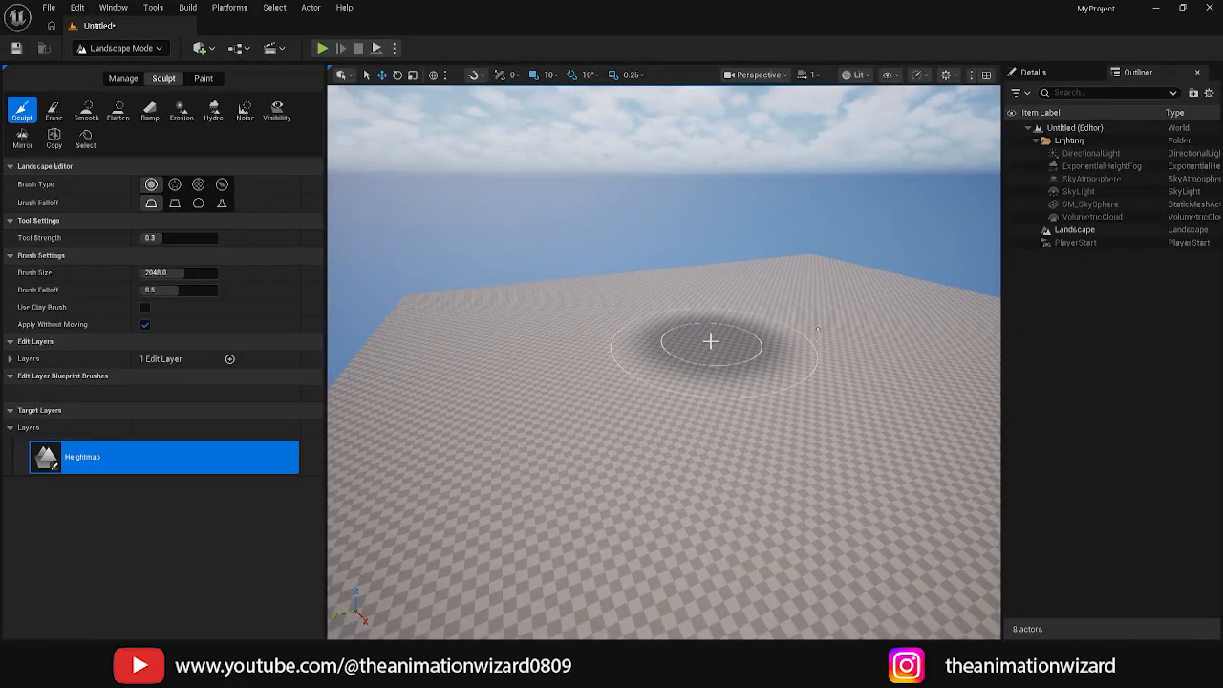
pyautogui.moveTo(696, 382)
pyautogui.mouseDown(button='right')
pyautogui.moveTo(665, 361)
pyautogui.moveTo(614, 450)
pyautogui.mouseUp(button='right')
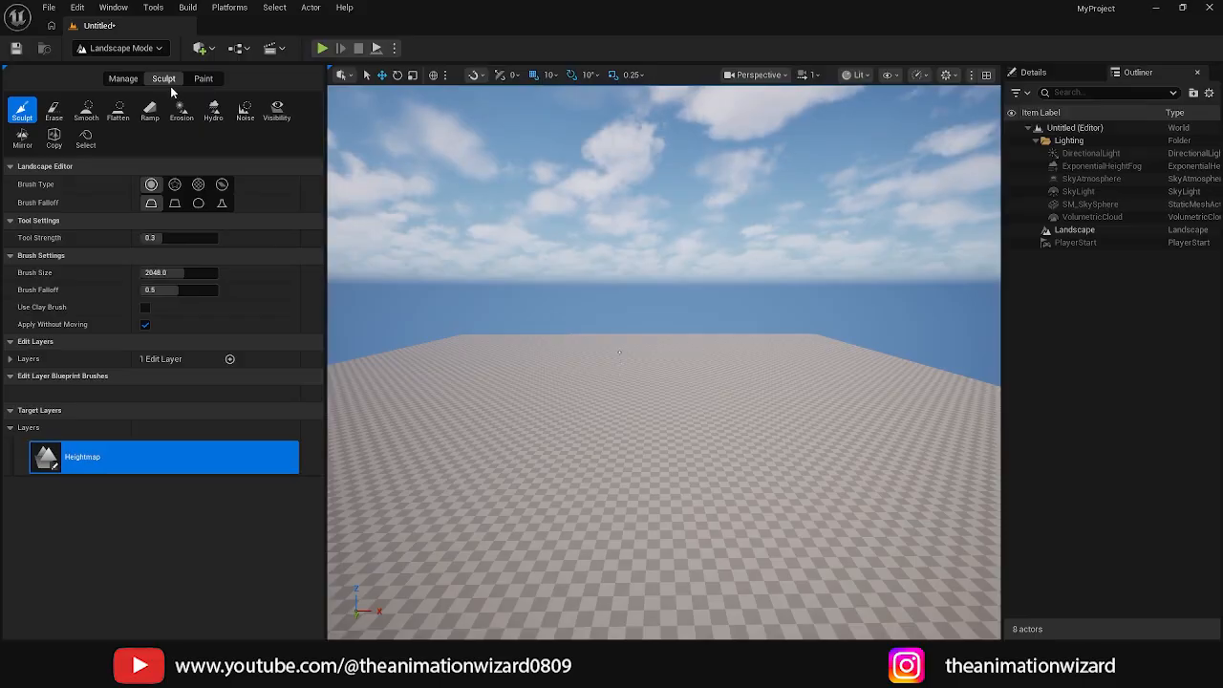
pyautogui.moveTo(719, 418)
pyautogui.mouseDown(button='right')
pyautogui.moveTo(669, 468)
pyautogui.moveTo(745, 506)
pyautogui.moveTo(792, 564)
pyautogui.moveTo(850, 411)
pyautogui.moveTo(917, 435)
pyautogui.moveTo(907, 535)
pyautogui.moveTo(860, 459)
pyautogui.moveTo(742, 436)
pyautogui.mouseUp(button='right')
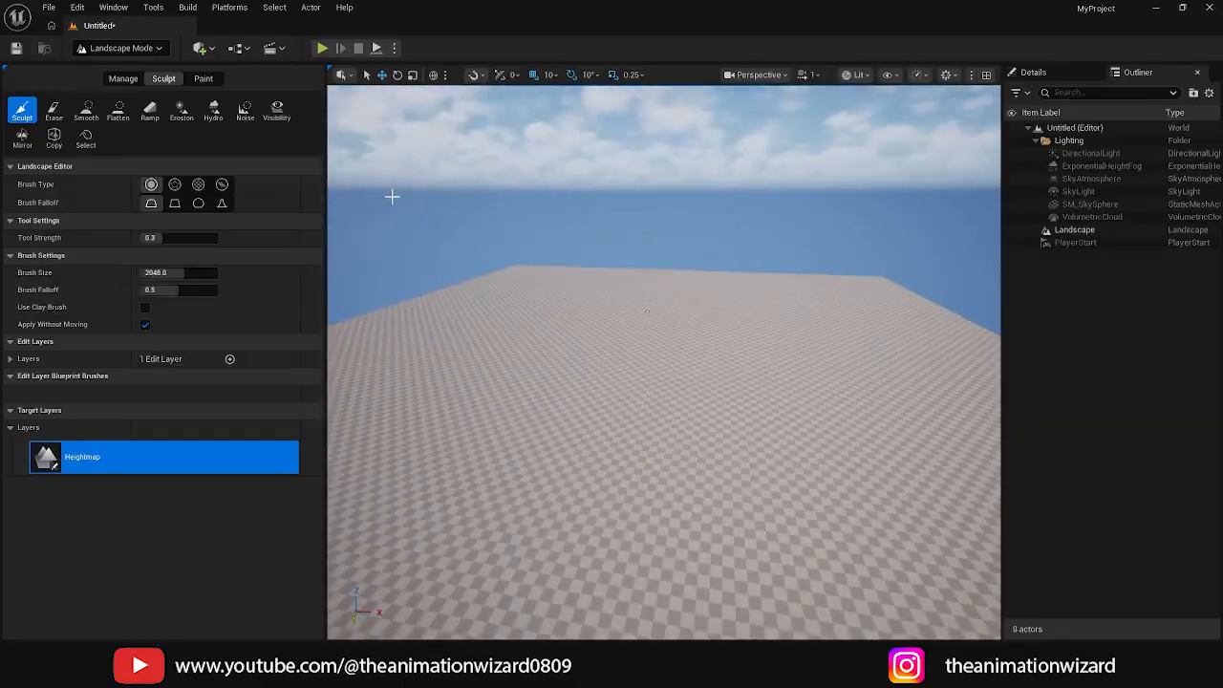
# - Select several adjoining components in the middle of the landscape with the Select tool
pyautogui.moveTo(678, 271)
pyautogui.mouseDown(button='right')
pyautogui.moveTo(688, 325)
pyautogui.moveTo(688, 286)
pyautogui.mouseUp(button='right')
pyautogui.click(1074, 229)
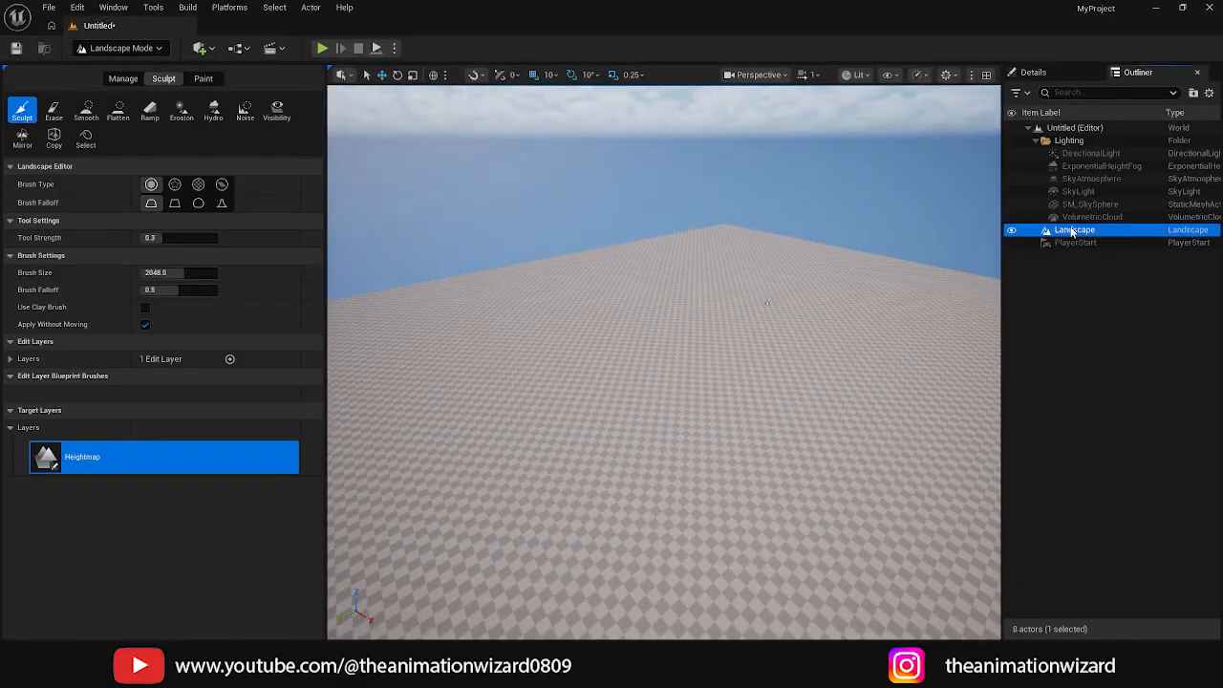
pyautogui.click(122, 80)
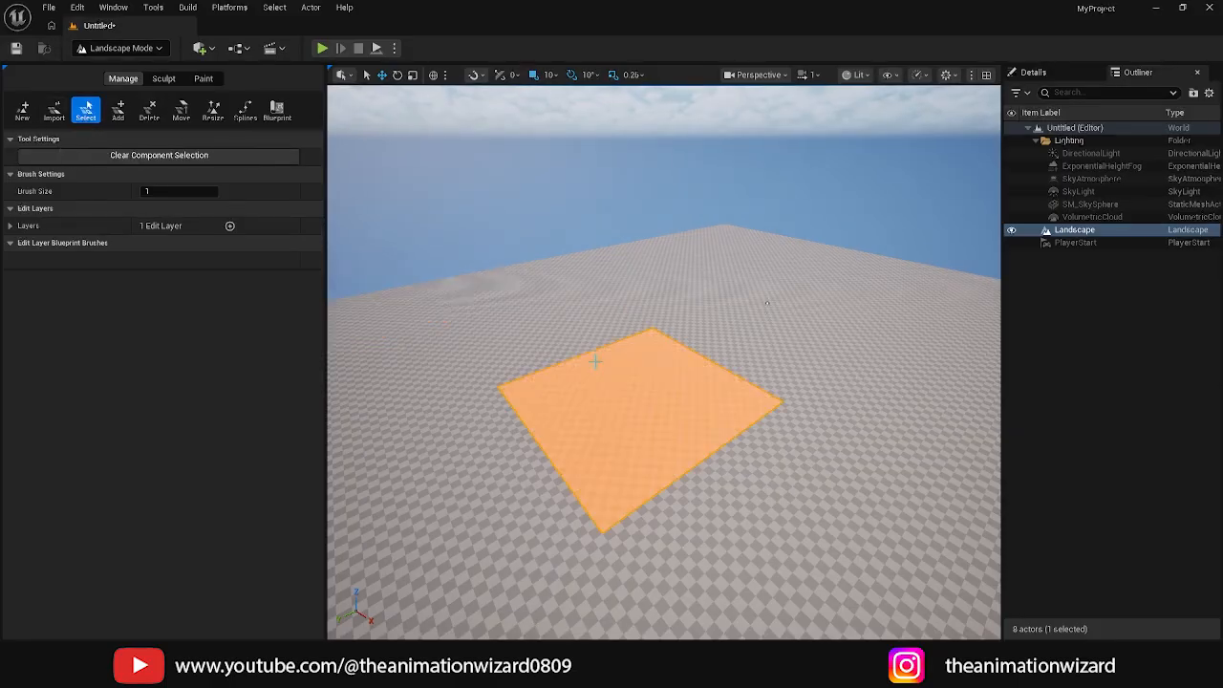
pyautogui.click(594, 361)
pyautogui.click(722, 322)
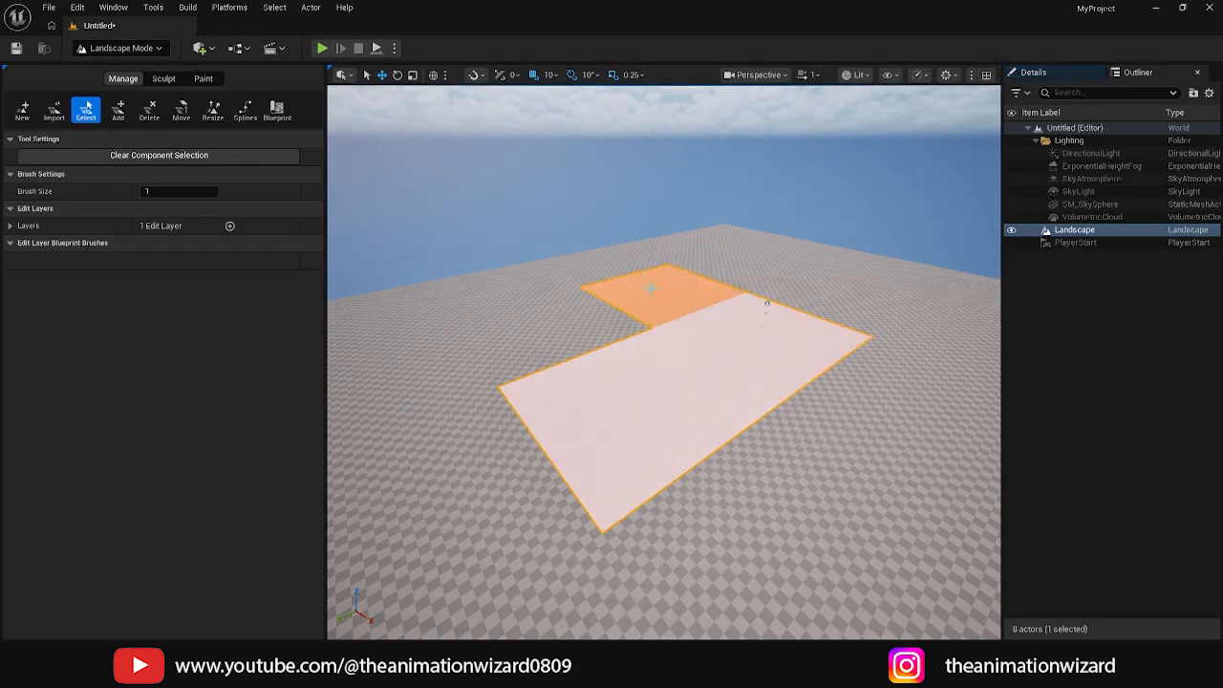
pyautogui.click(650, 290)
pyautogui.click(527, 319)
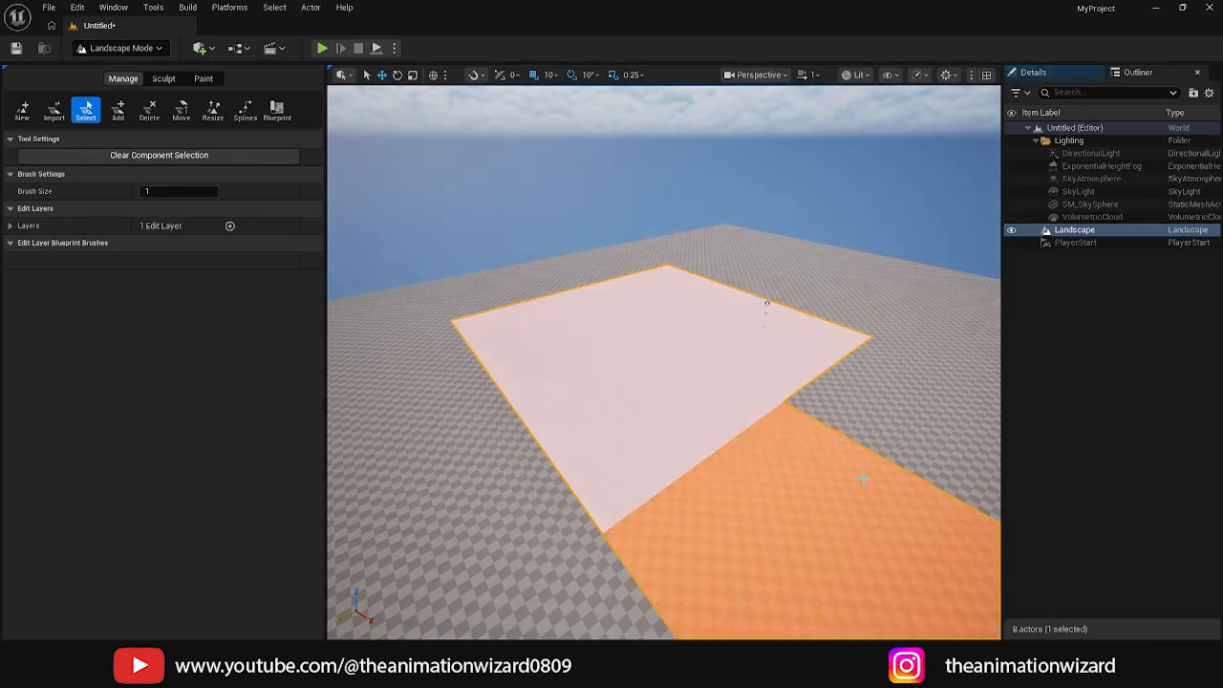
pyautogui.click(891, 420)
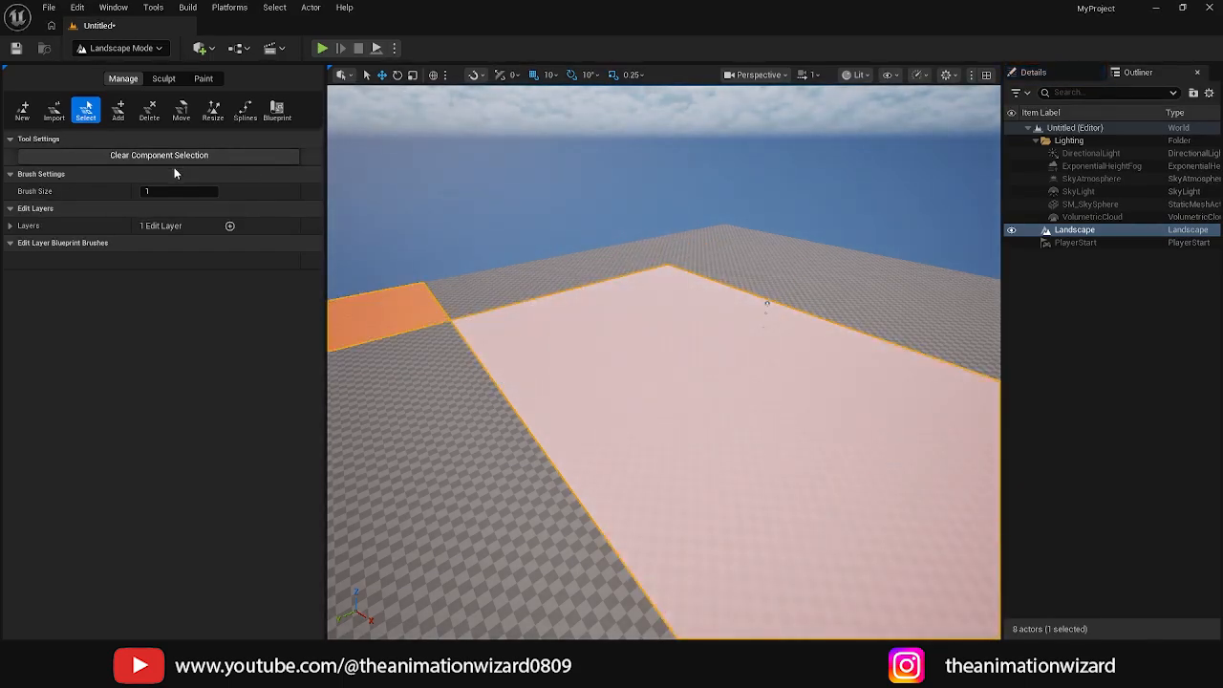
# - Add new components at several places around the landscape's outer edges
pyautogui.click(121, 118)
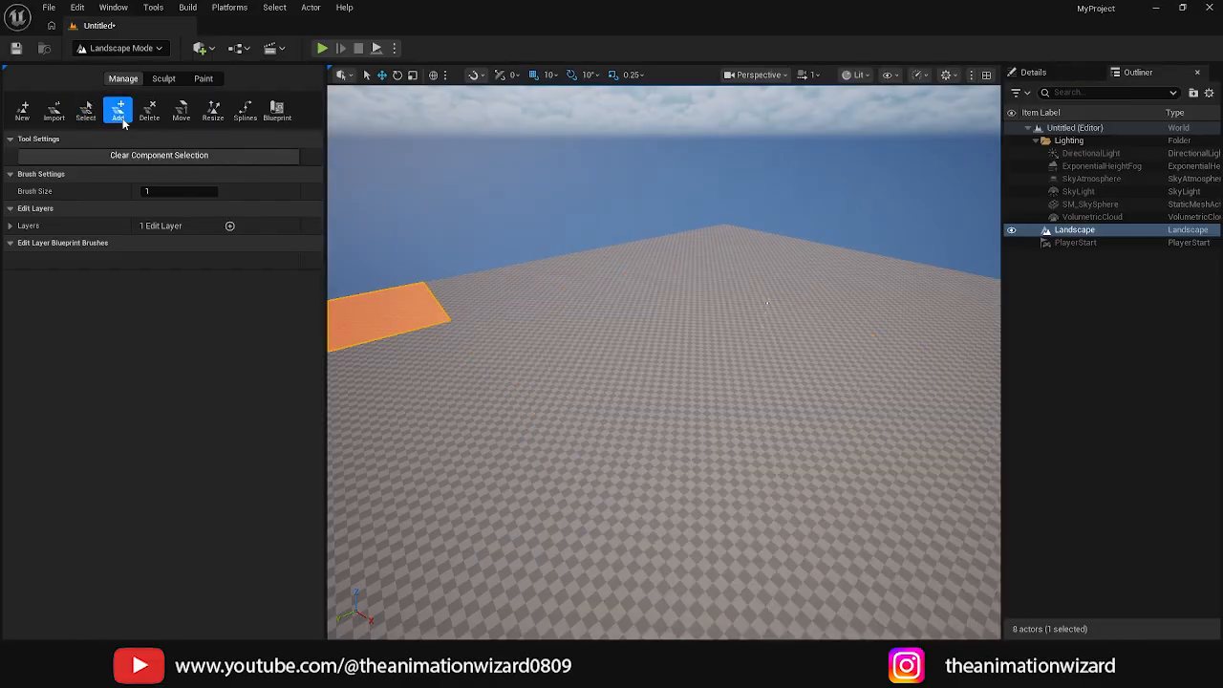
pyautogui.click(542, 244)
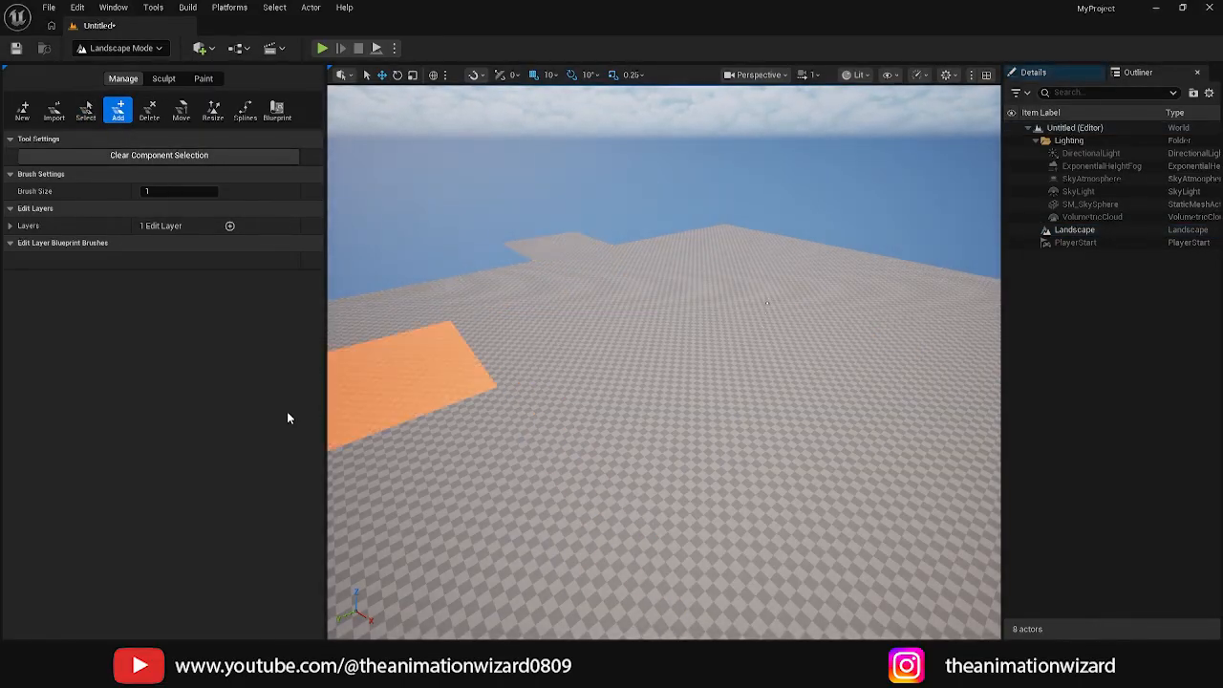
pyautogui.click(814, 240)
pyautogui.moveTo(767, 330); pyautogui.dragTo(535, 330, button='right')
pyautogui.click(732, 197)
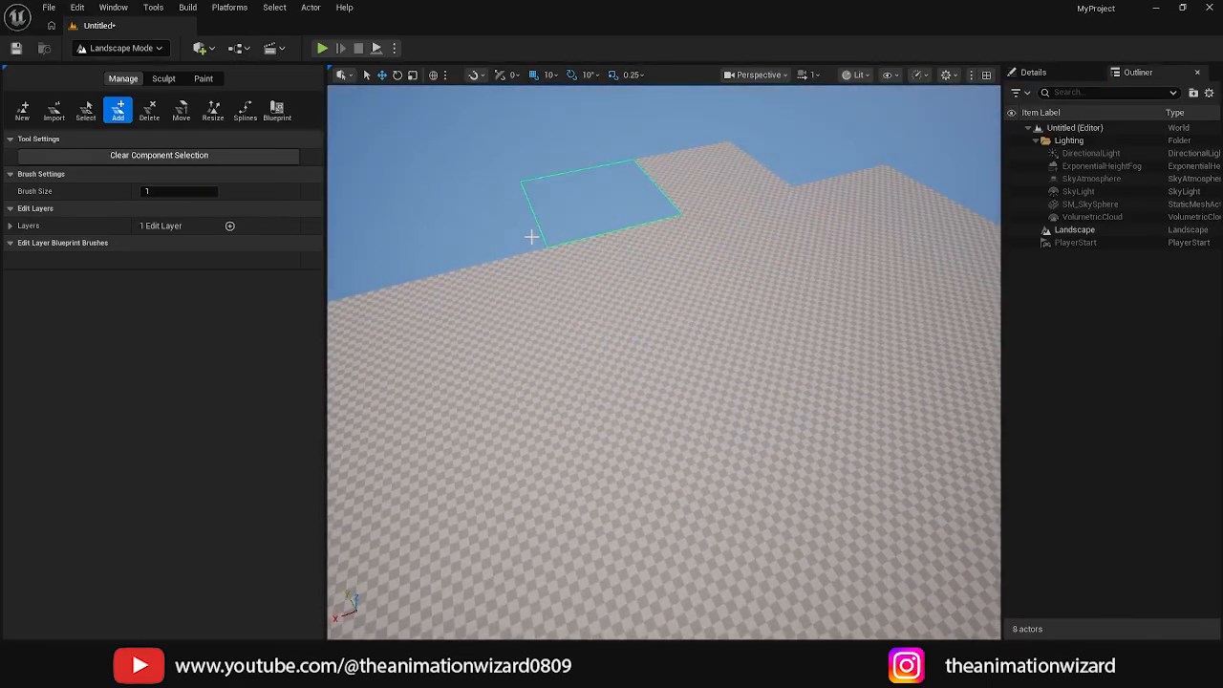
pyautogui.click(463, 245)
pyautogui.moveTo(463, 245); pyautogui.dragTo(229, 246, button='right')
pyautogui.click(589, 161)
pyautogui.moveTo(585, 181); pyautogui.dragTo(363, 181, button='right')
pyautogui.click(577, 179)
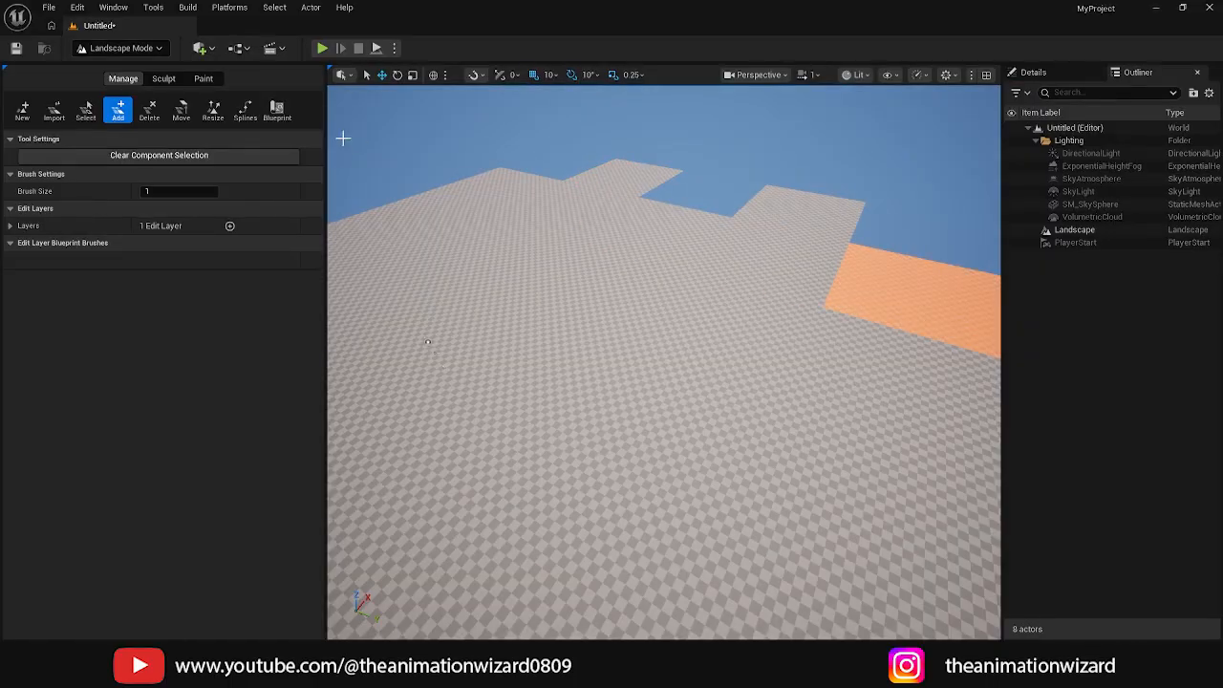
# - Delete the selected components from the middle of the landscape and inspect the terrain
pyautogui.click(149, 110)
pyautogui.click(600, 385)
pyautogui.moveTo(625, 369); pyautogui.dragTo(677, 293, button='right')
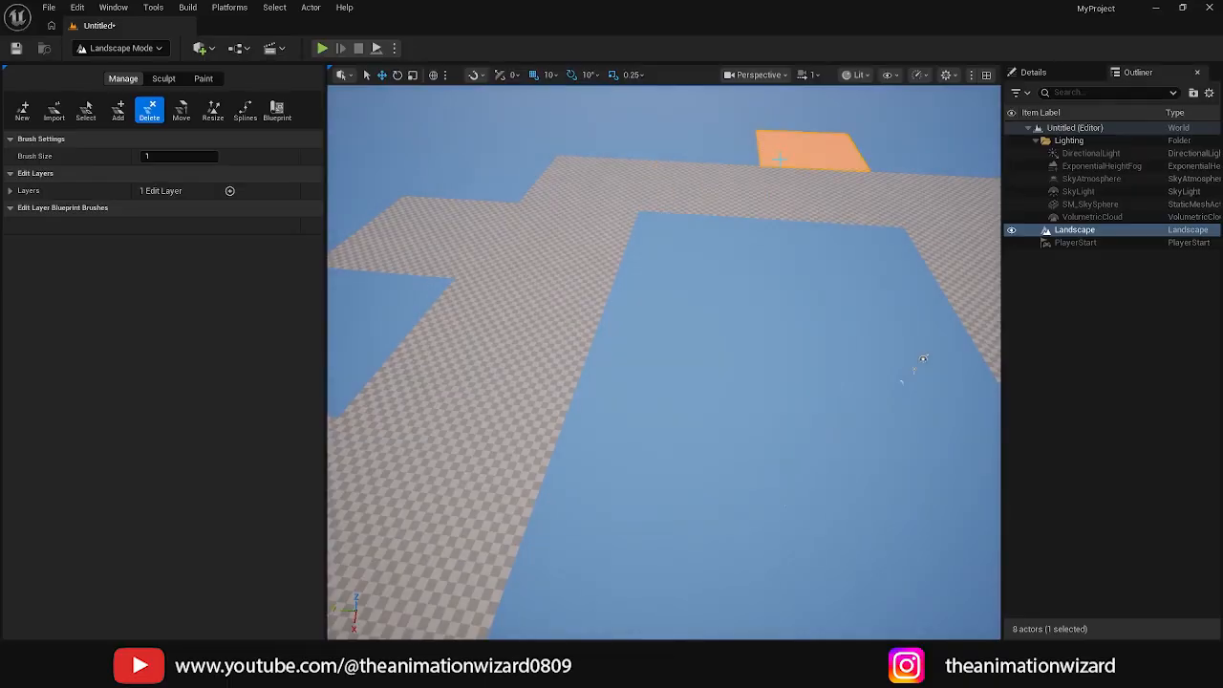
pyautogui.keyDown('alt'); pyautogui.moveTo(458, 241); pyautogui.dragTo(717, 243); pyautogui.keyUp('alt')
pyautogui.keyDown('alt'); pyautogui.moveTo(574, 245); pyautogui.dragTo(790, 308); pyautogui.keyUp('alt')
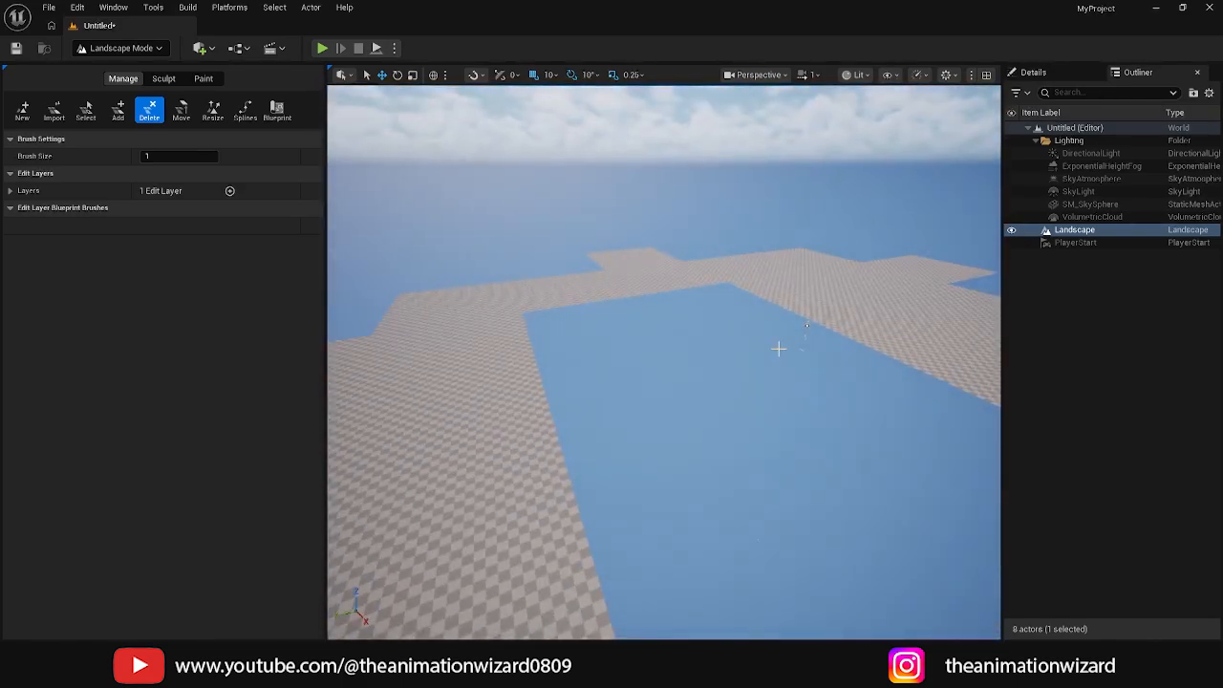
# - Undo the component deletions, additions and selections made on the landscape
pyautogui.hotkey('ctrl', 'z')
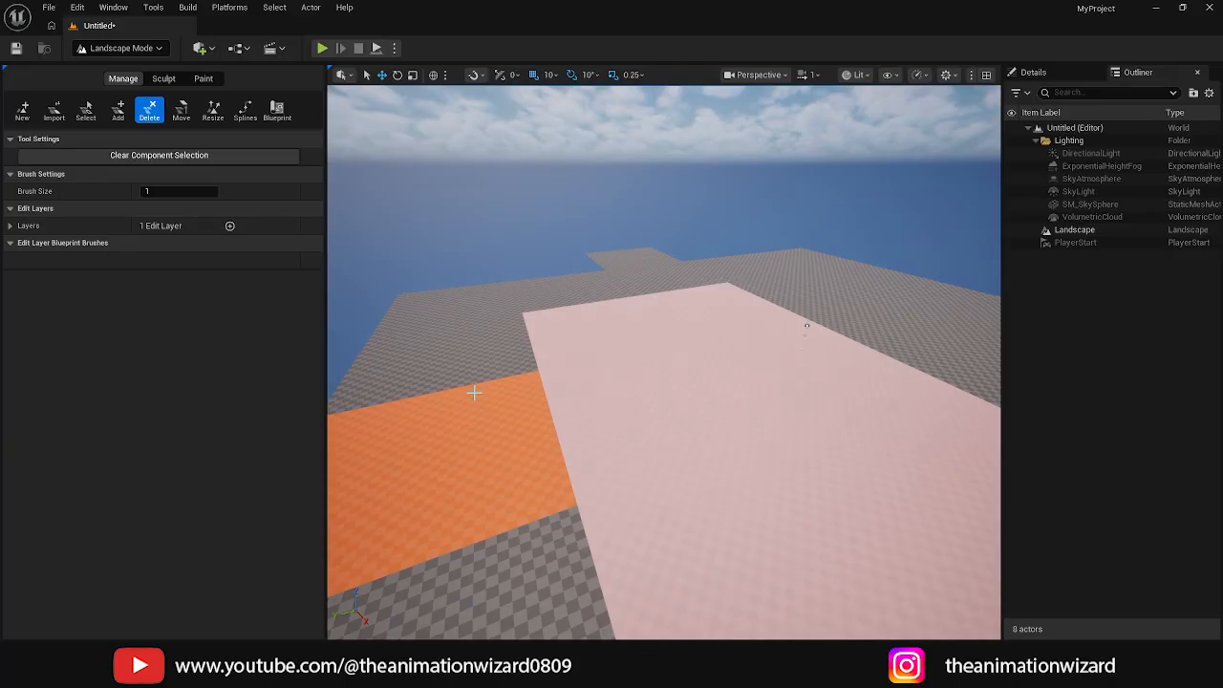
pyautogui.hotkey('ctrl', 'z')
pyautogui.hotkey('ctrl', 'z')
pyautogui.hotkey('ctrl', 'z')
pyautogui.hotkey('ctrl', 'z')
pyautogui.hotkey('ctrl', 'z')
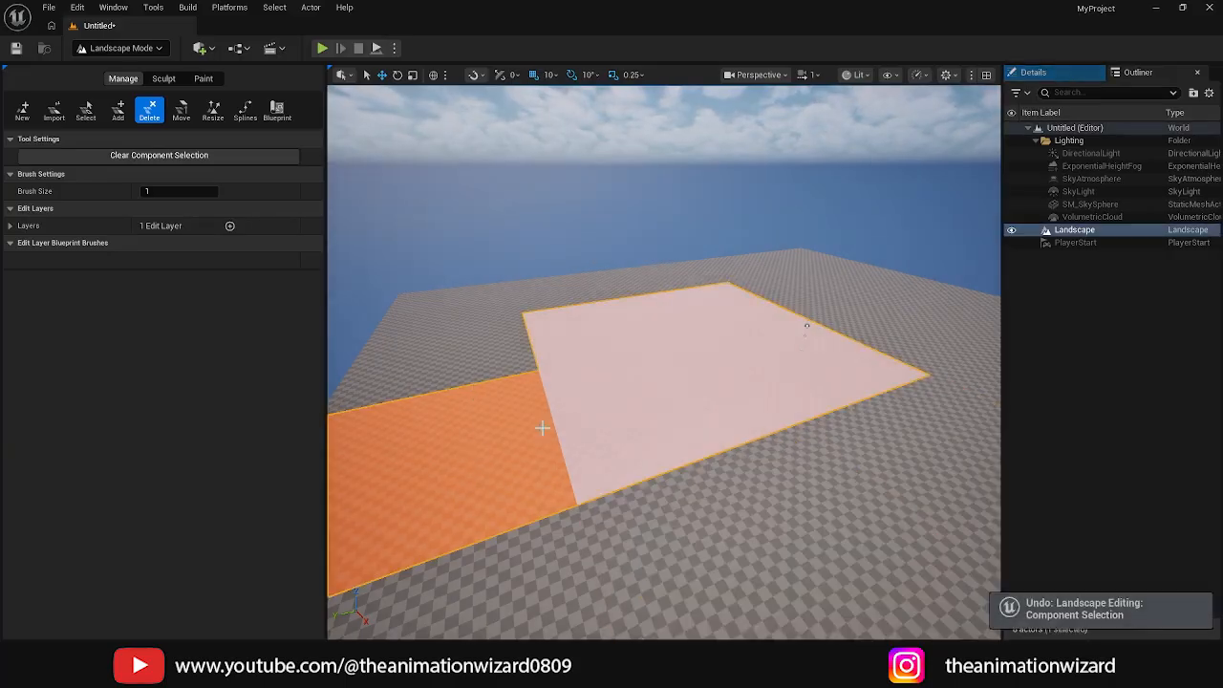
pyautogui.hotkey('ctrl', 'z')
pyautogui.moveTo(612, 333); pyautogui.dragTo(688, 390, button='right')
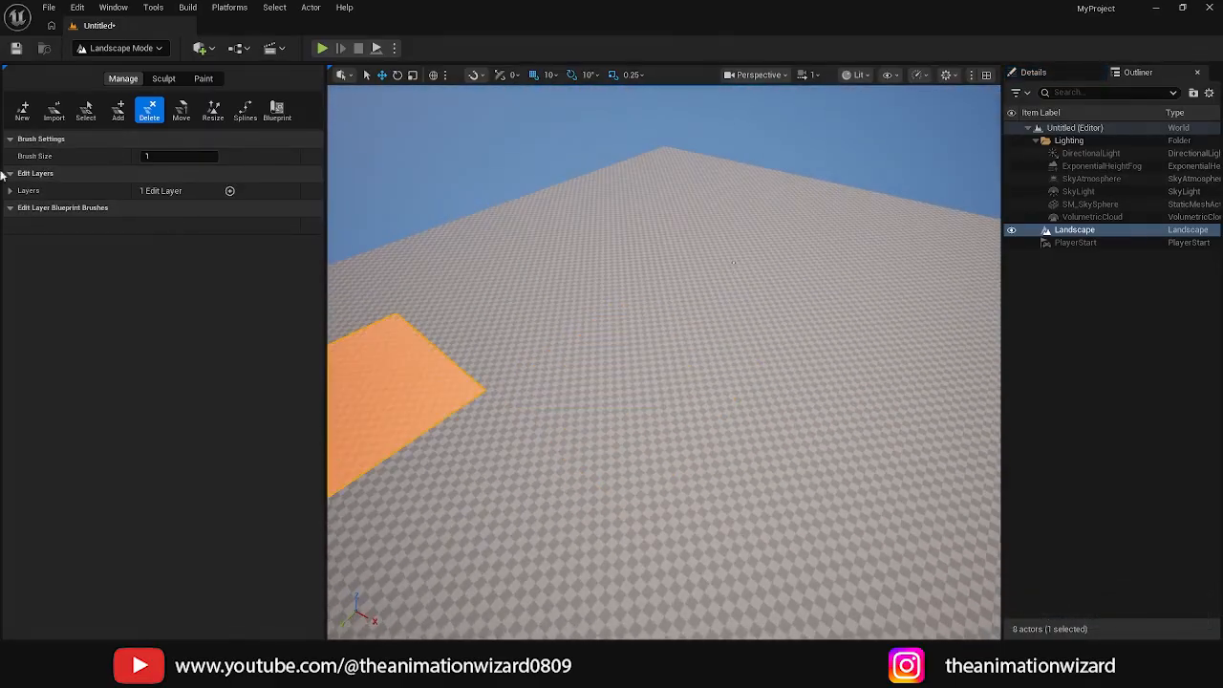
# - Switch to Selection mode and delete the Landscape actor from the level
pyautogui.click(130, 48)
pyautogui.click(123, 69)
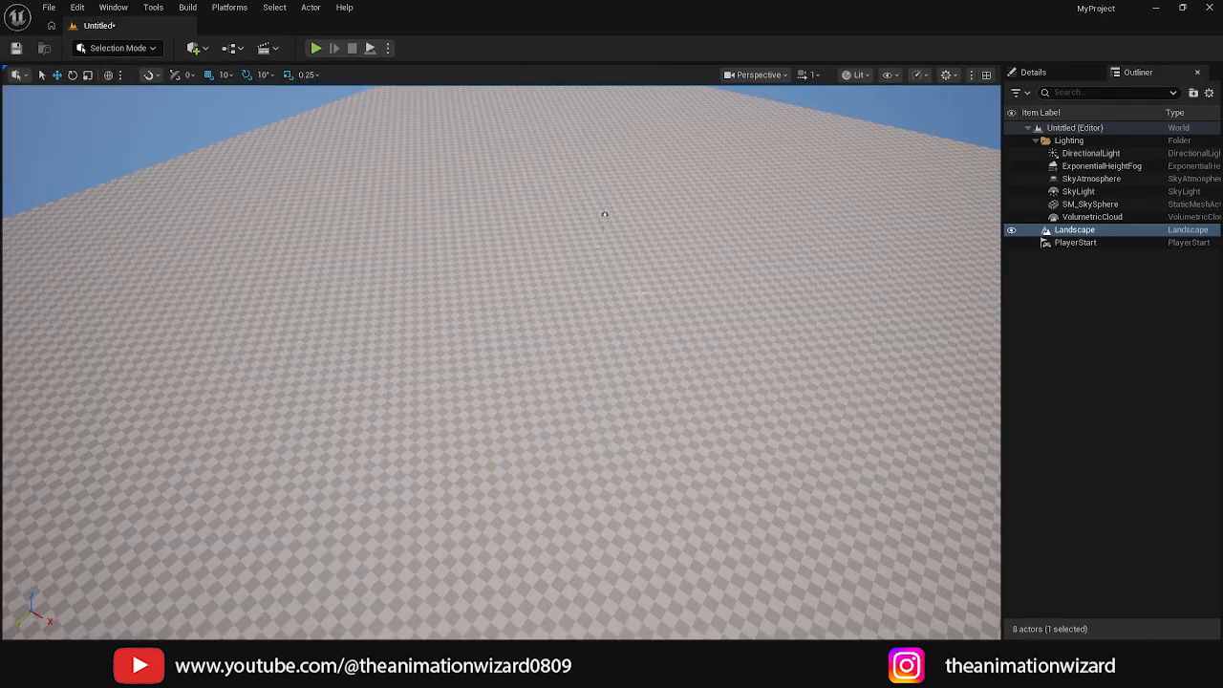
pyautogui.click(1086, 261)
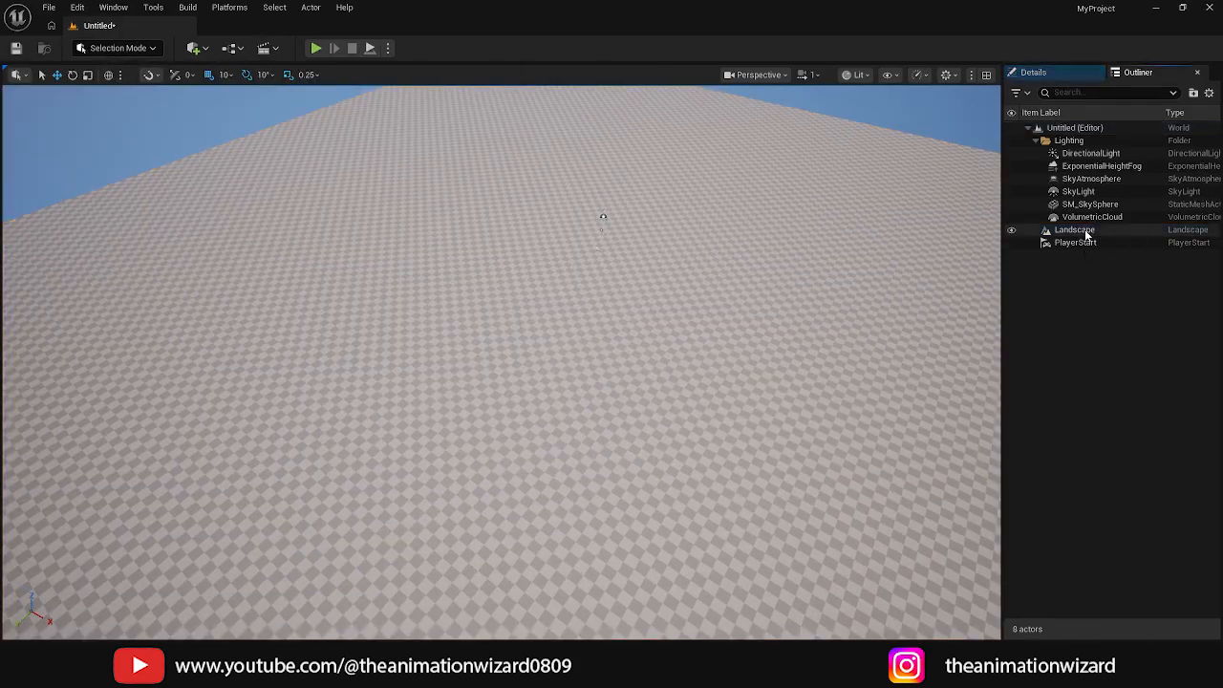
pyautogui.click(1074, 230)
pyautogui.press('Delete')
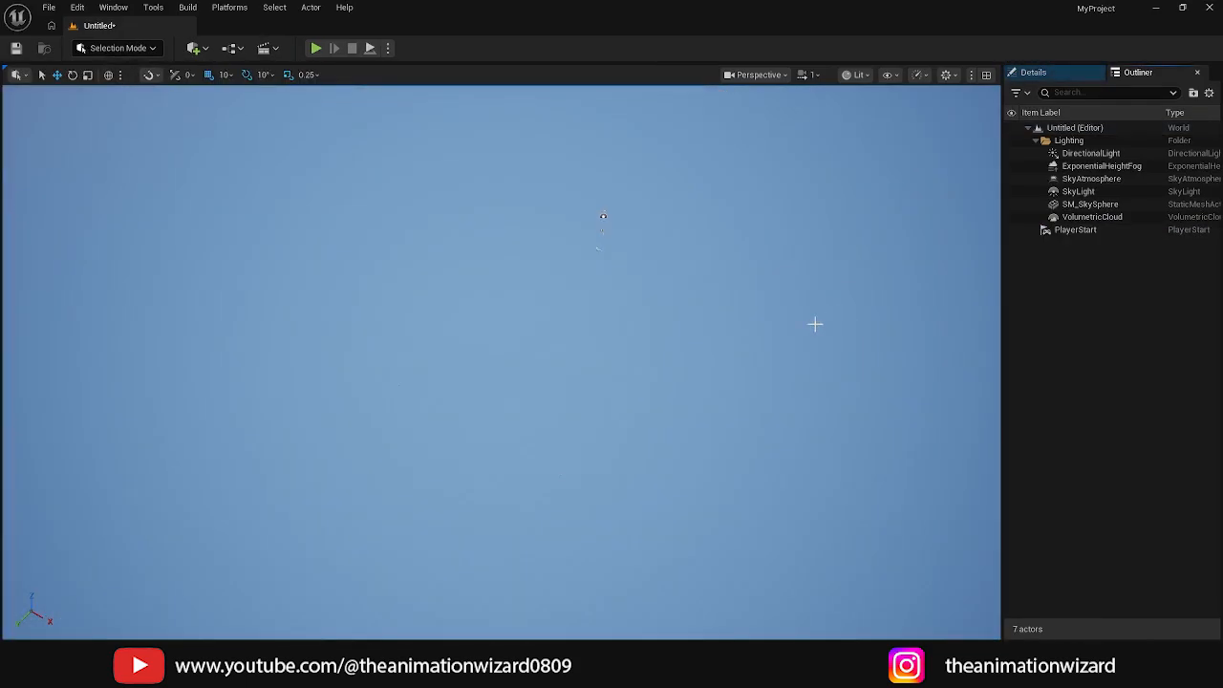
# - Return to Landscape mode and set up a new landscape imported from the FrDOO heightmap file on the Desktop
pyautogui.click(120, 48)
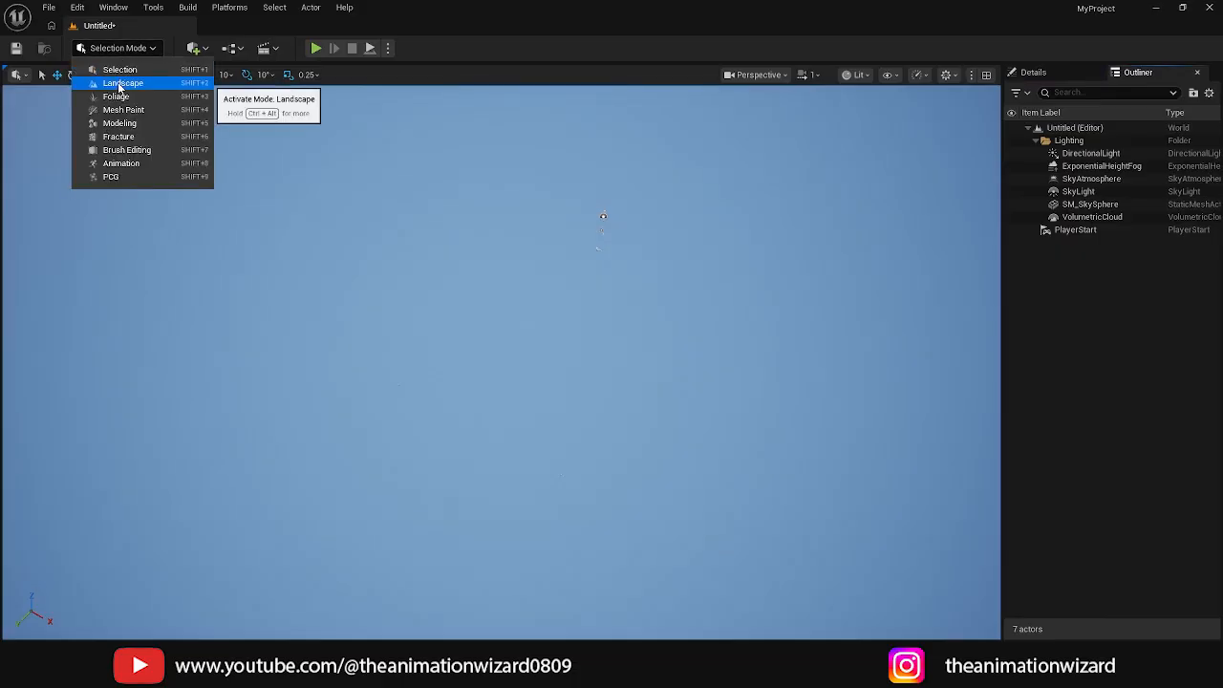
pyautogui.click(120, 84)
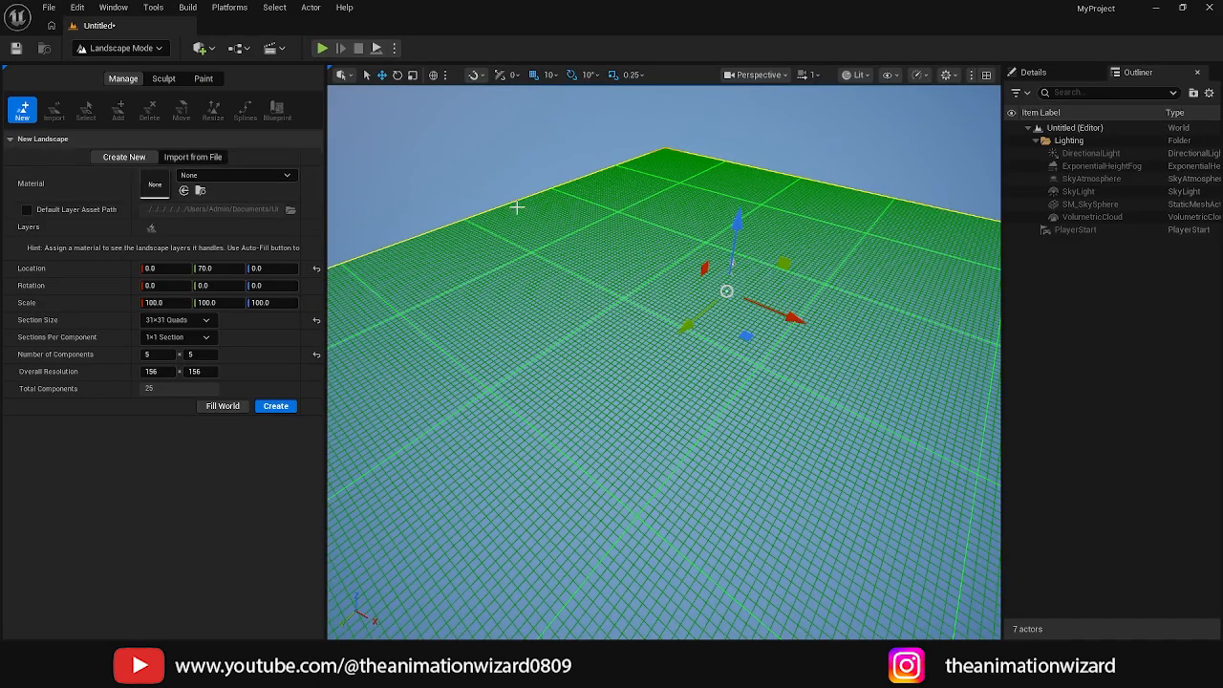
pyautogui.keyDown('alt'); pyautogui.moveTo(556, 325); pyautogui.dragTo(602, 278); pyautogui.keyUp('alt')
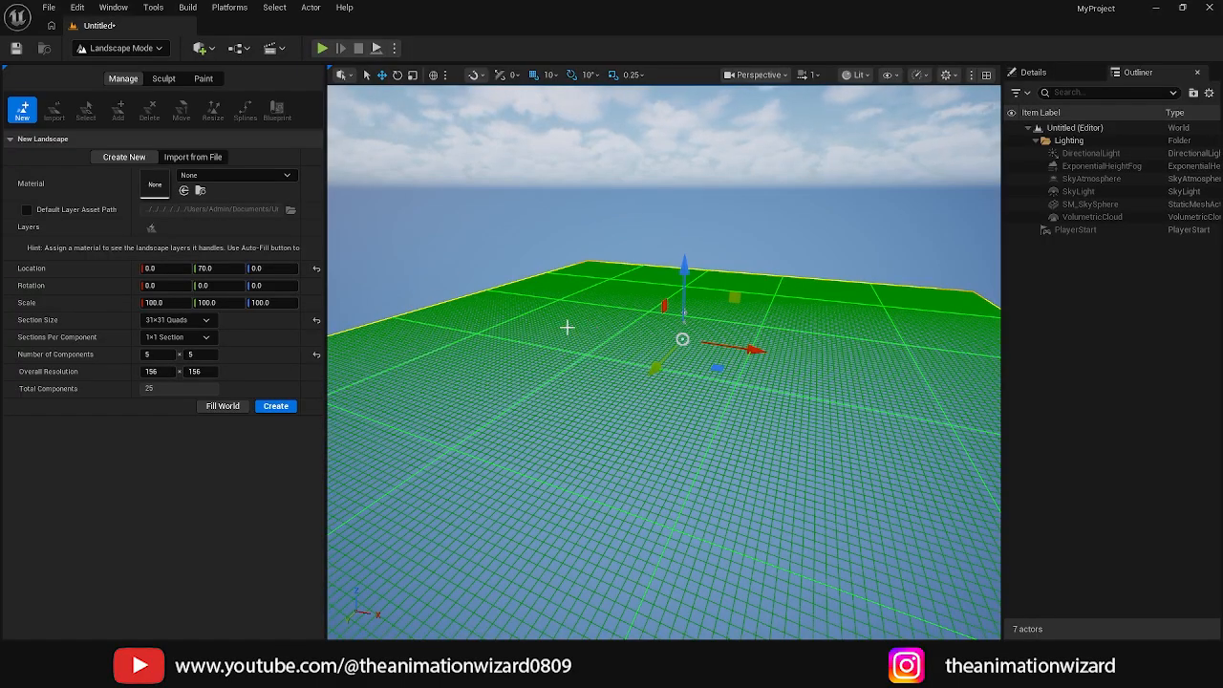
pyautogui.click(201, 157)
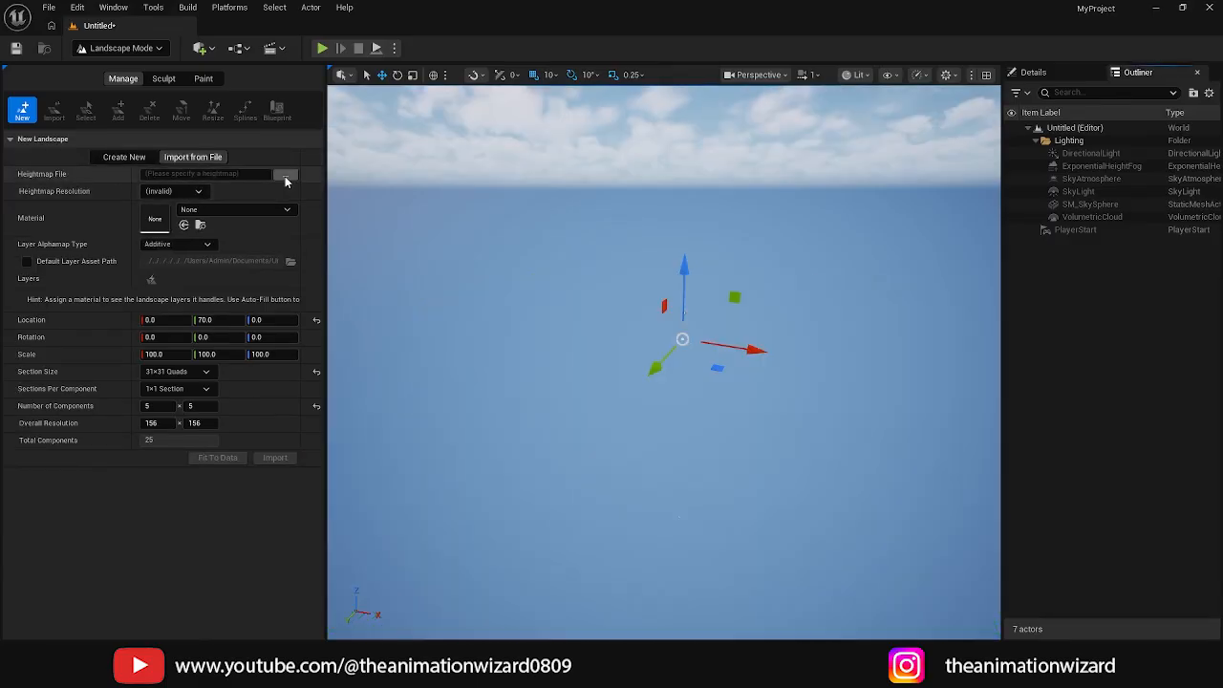
pyautogui.click(285, 178)
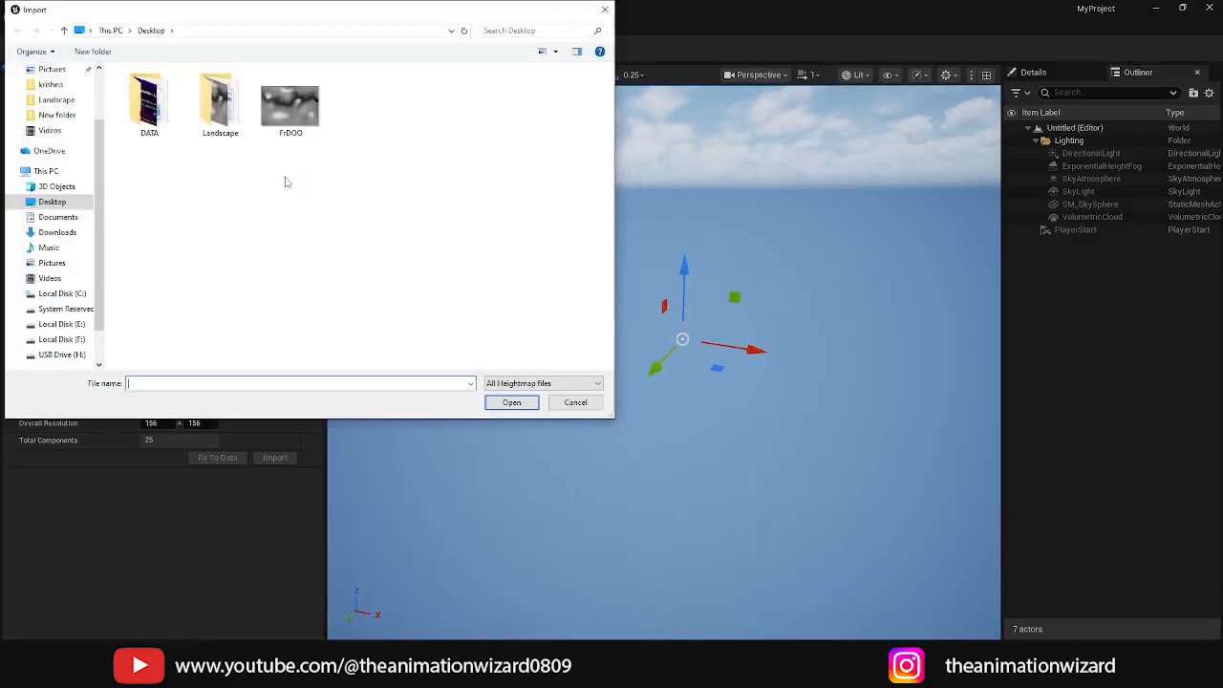
pyautogui.click(298, 113)
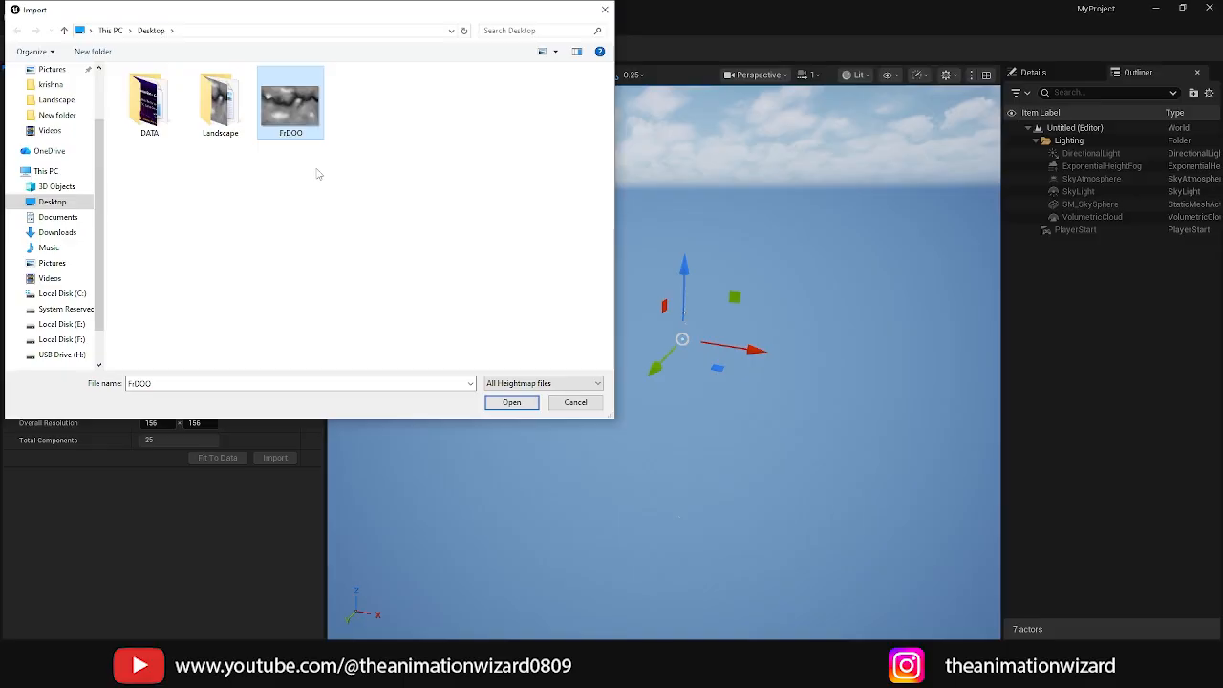
pyautogui.doubleClick(306, 124)
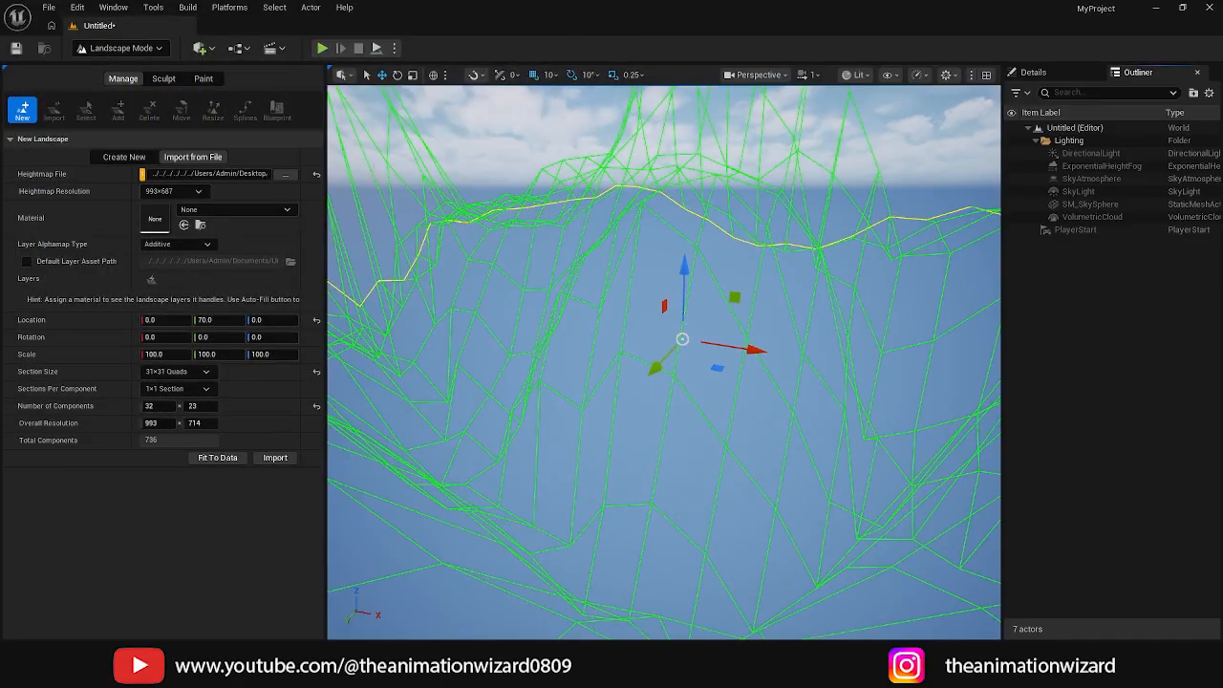
# - Import the landscape from the loaded heightmap and look over the generated mountains
pyautogui.moveTo(616, 273)
pyautogui.mouseDown(button='right')
pyautogui.moveTo(702, 250)
pyautogui.moveTo(616, 273)
pyautogui.mouseUp(button='right')
pyautogui.moveTo(497, 295); pyautogui.dragTo(476, 313, button='right')
pyautogui.moveTo(623, 398); pyautogui.dragTo(605, 378, button='right')
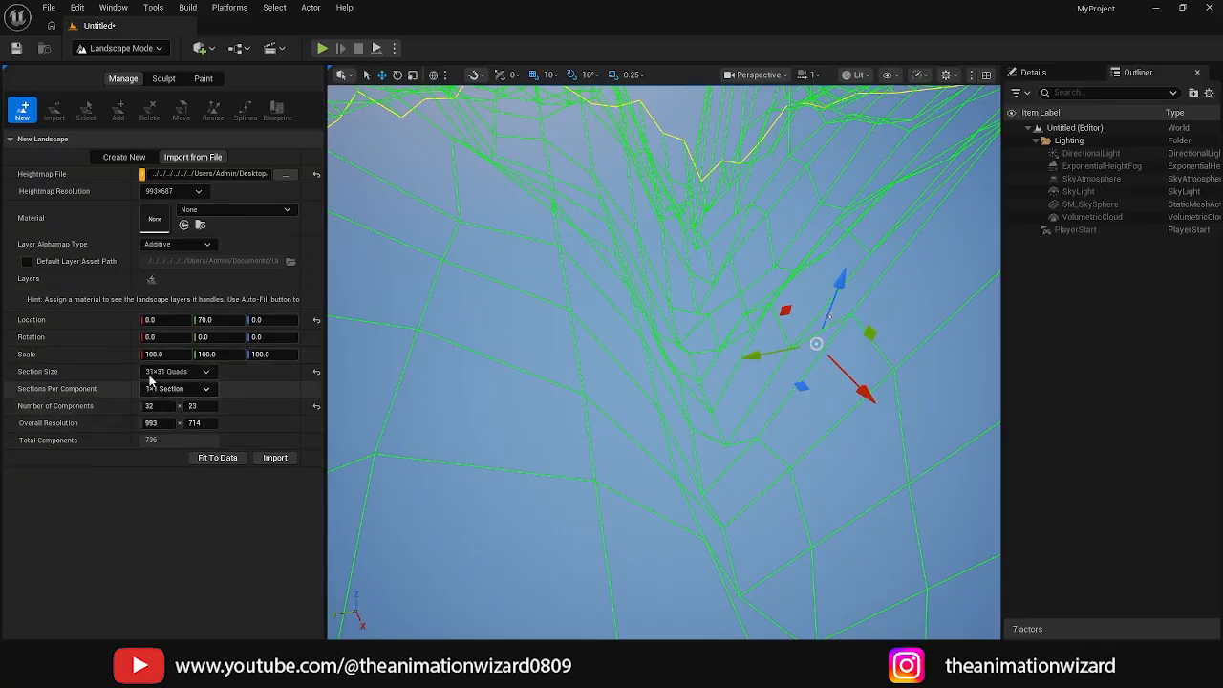
pyautogui.click(275, 459)
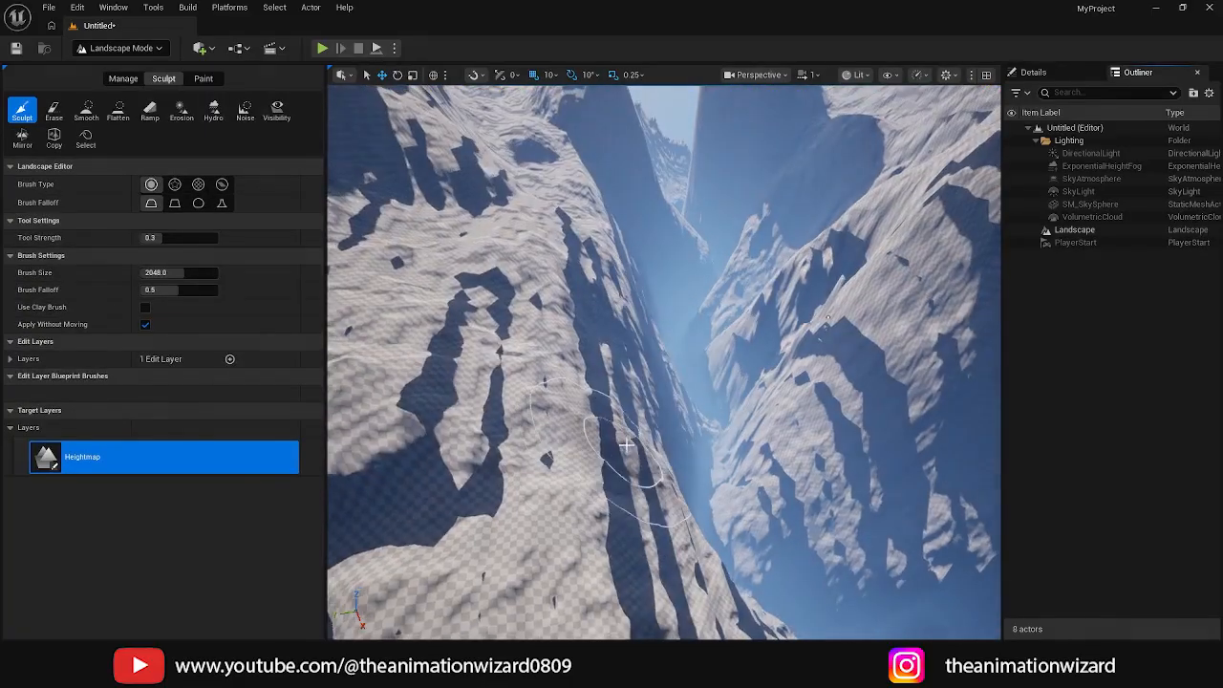
pyautogui.moveTo(713, 387); pyautogui.dragTo(406, 285, button='right')
pyautogui.moveTo(334, 441); pyautogui.dragTo(824, 290, button='right')
pyautogui.scroll(3, 710, 402)
pyautogui.moveTo(491, 364); pyautogui.dragTo(584, 380, button='right')
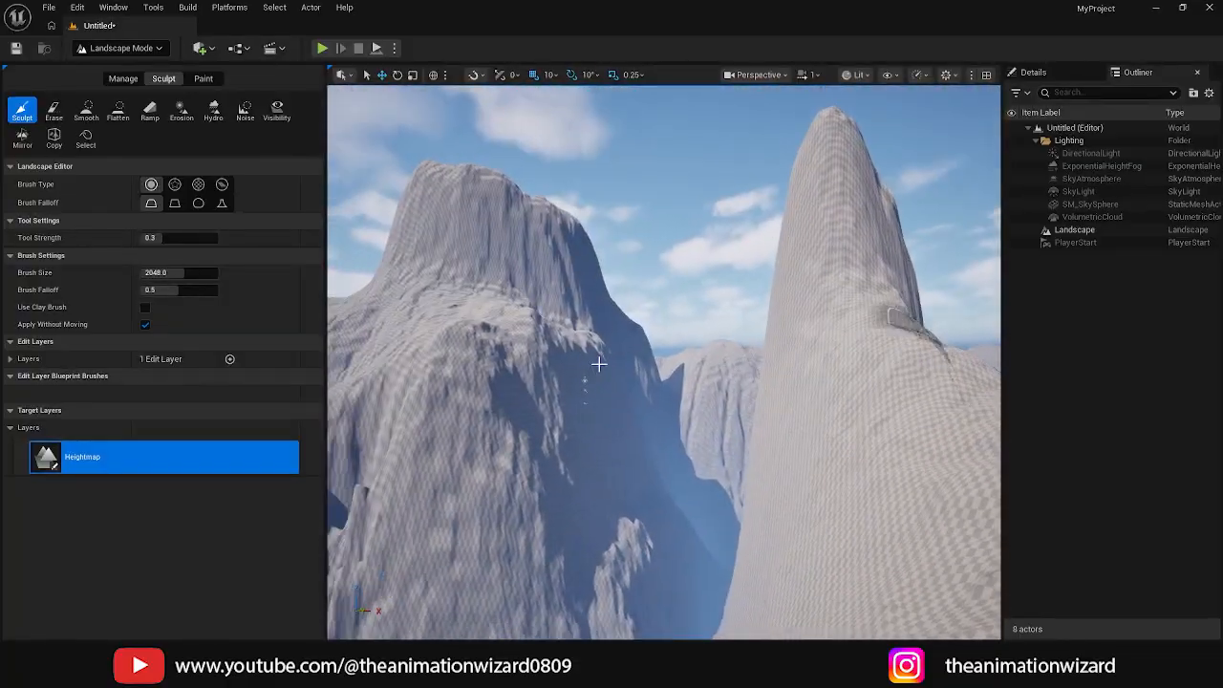
pyautogui.moveTo(657, 387); pyautogui.dragTo(636, 385, button='right')
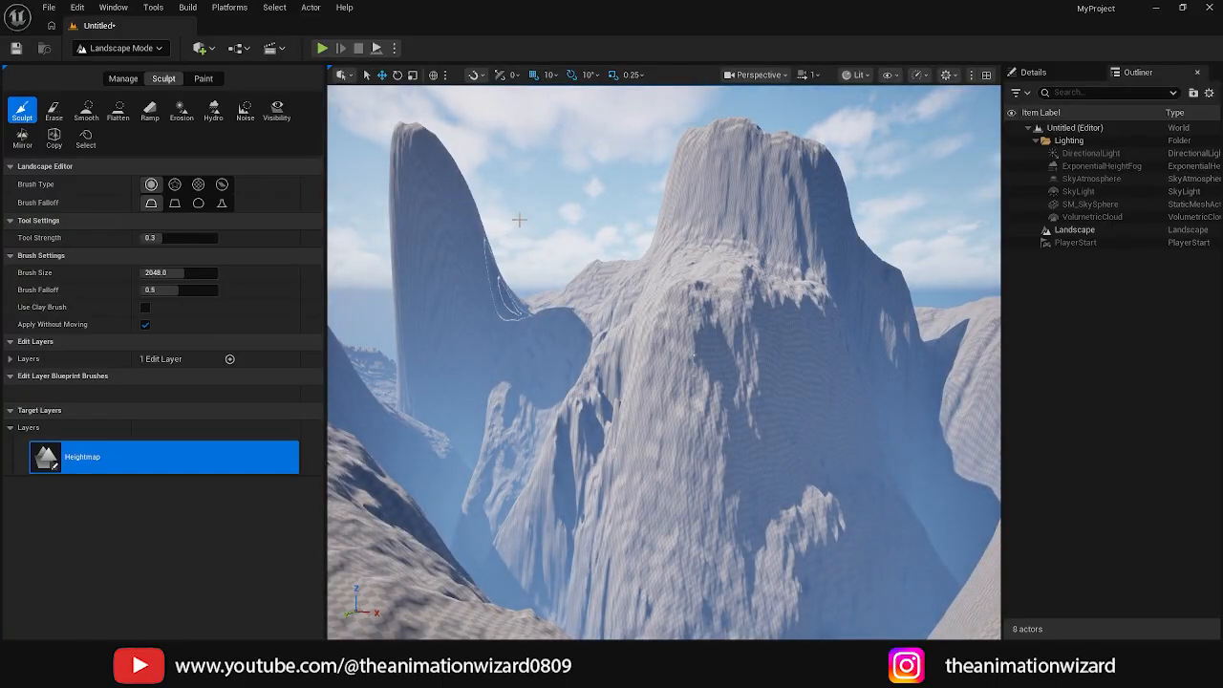
# - Select the imported landscape in Selection mode, frame it in the viewport and open its details
pyautogui.hotkey('shift', '1')
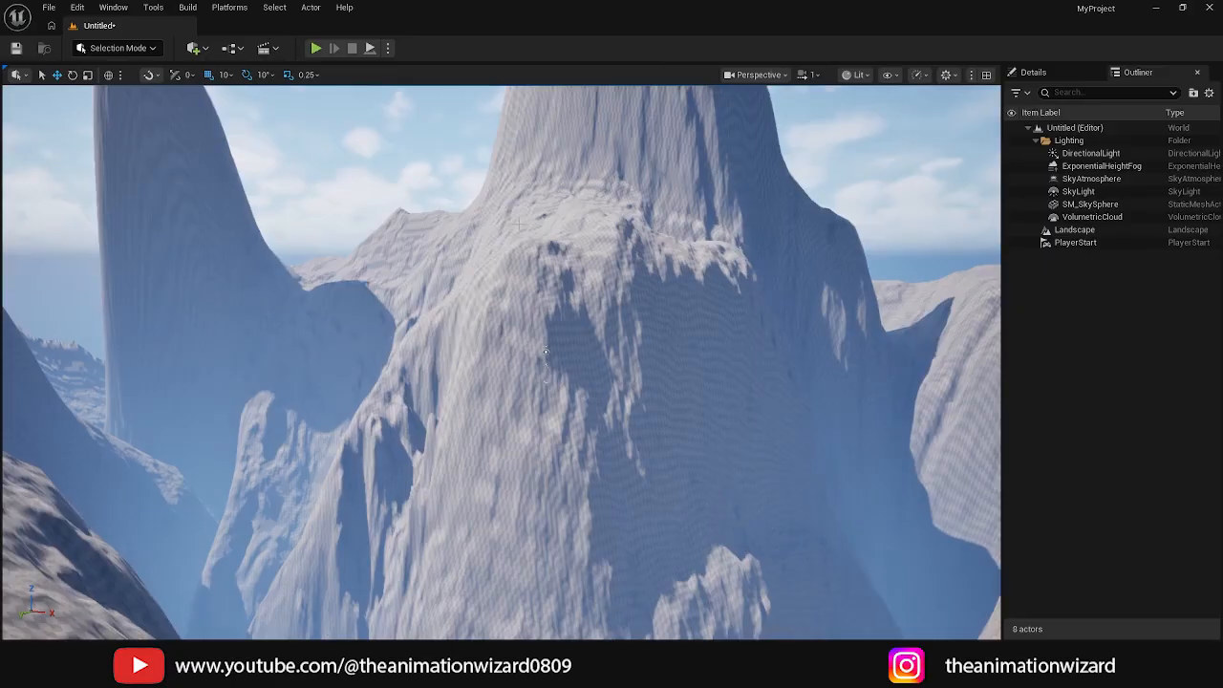
pyautogui.click(1090, 232)
pyautogui.press('f')
pyautogui.keyDown('alt'); pyautogui.moveTo(600, 340); pyautogui.dragTo(516, 477); pyautogui.keyUp('alt')
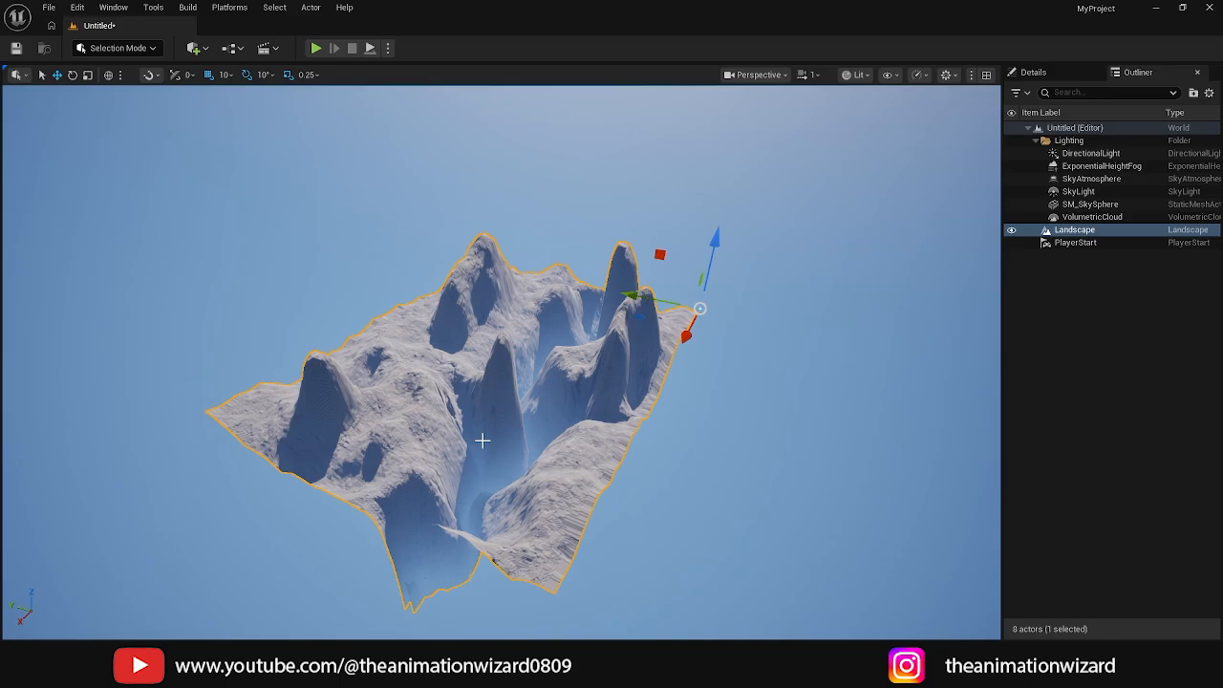
pyautogui.click(1049, 75)
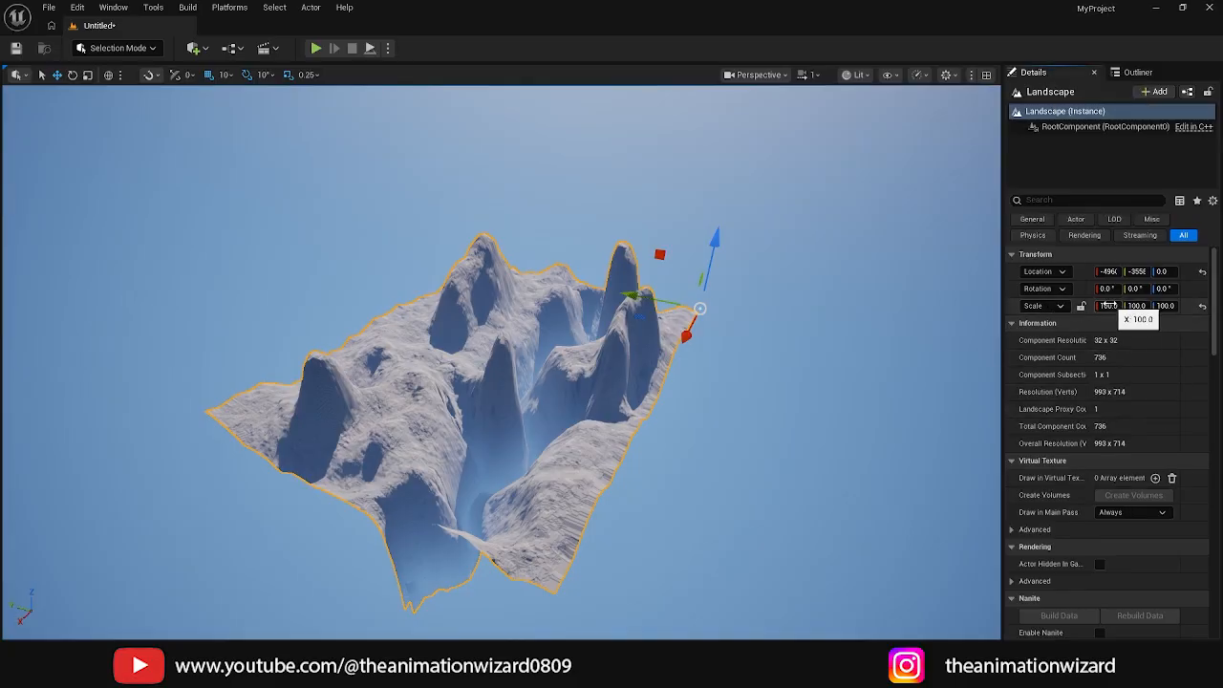
pyautogui.keyDown('alt'); pyautogui.moveTo(725, 276); pyautogui.dragTo(716, 210); pyautogui.keyUp('alt')
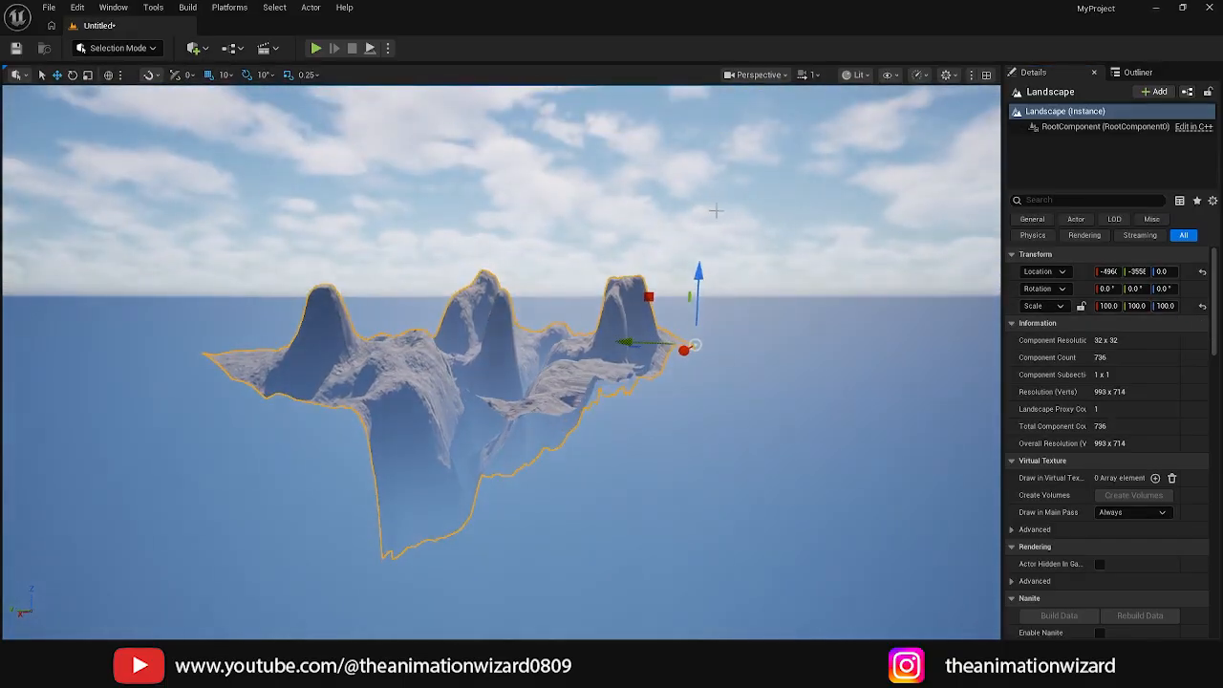
# - Reduce the landscape's Z scale to lower its mountain peaks
pyautogui.click(1164, 306)
pyautogui.keyDown('alt'); pyautogui.moveTo(818, 373); pyautogui.dragTo(903, 393); pyautogui.keyUp('alt')
pyautogui.click(1164, 305)
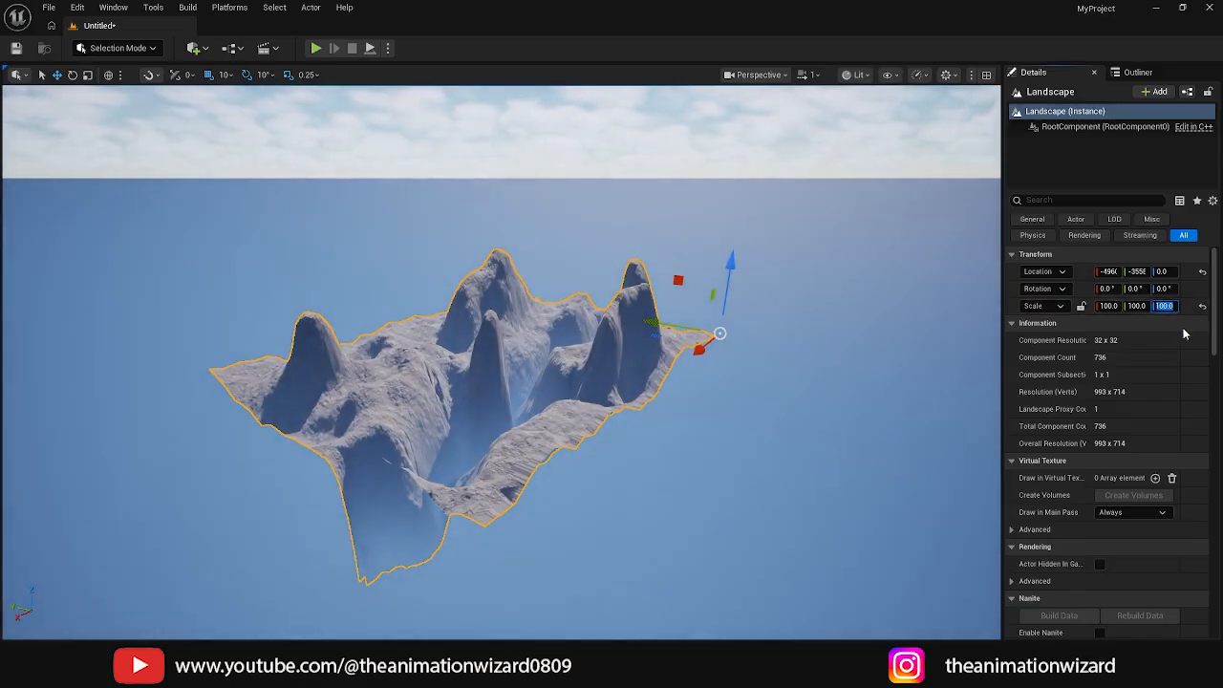
pyautogui.write('5')
pyautogui.press('Return')
# - Set the landscape's Z scale to 25 and inspect the flattened terrain
pyautogui.keyDown('alt'); pyautogui.moveTo(492, 361); pyautogui.dragTo(563, 396); pyautogui.keyUp('alt')
pyautogui.click(1165, 307)
pyautogui.write('2')
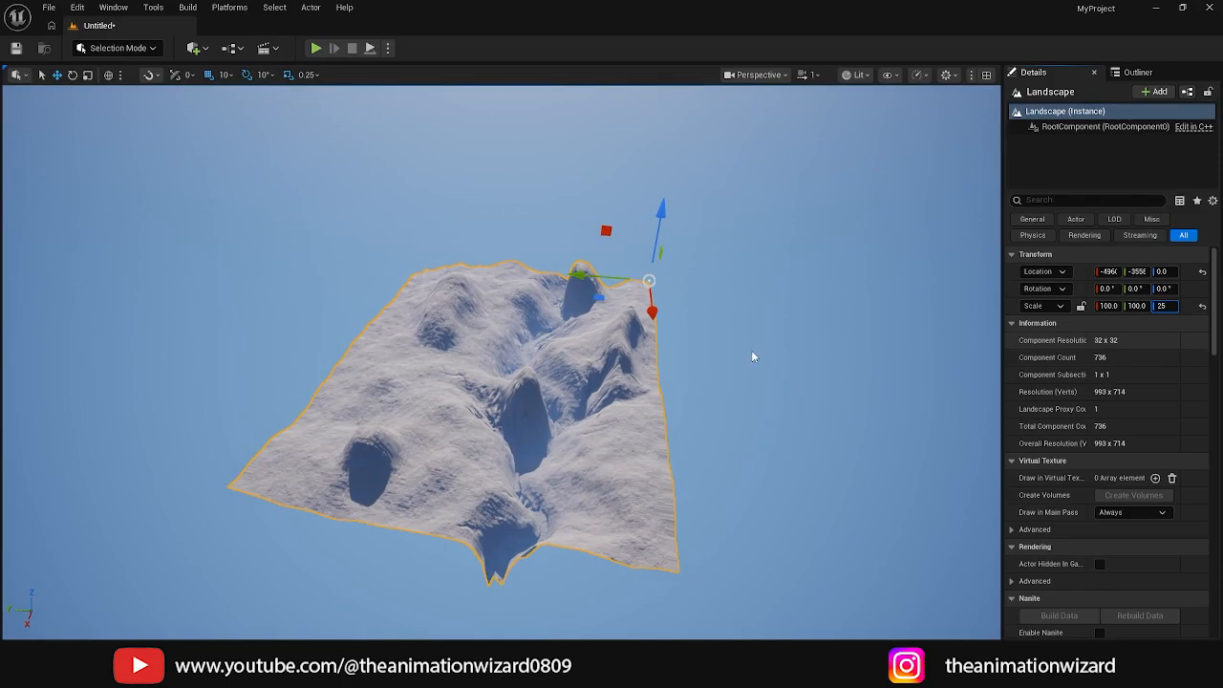
pyautogui.press('Return')
pyautogui.keyDown('alt'); pyautogui.moveTo(751, 351); pyautogui.dragTo(710, 363); pyautogui.keyUp('alt')
pyautogui.keyDown('alt'); pyautogui.moveTo(628, 452); pyautogui.dragTo(650, 471); pyautogui.keyUp('alt')
# - Raise the viewport camera speed to about 5.4 and fly in close over the landscape's valley and hills
pyautogui.click(817, 77)
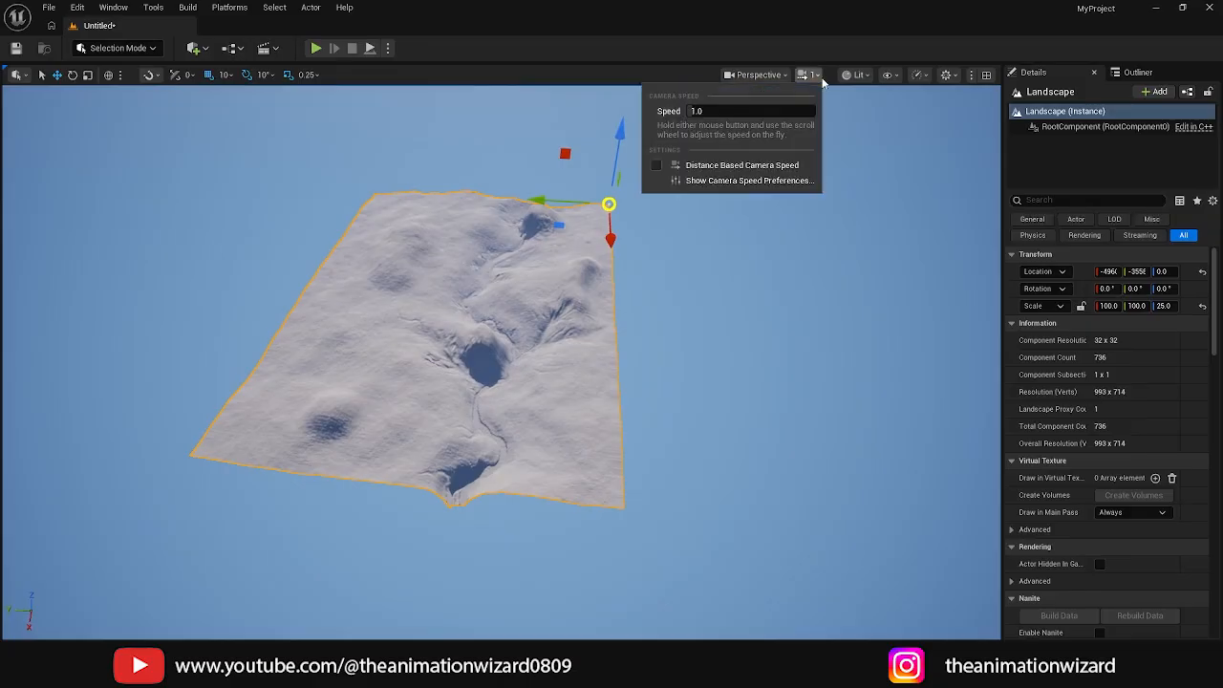
pyautogui.moveTo(696, 111); pyautogui.dragTo(737, 110)
pyautogui.click(573, 390)
pyautogui.moveTo(573, 390); pyautogui.dragTo(459, 354, button='right')
pyautogui.moveTo(520, 441); pyautogui.dragTo(585, 382, button='right')
pyautogui.keyDown('alt'); pyautogui.moveTo(512, 478); pyautogui.dragTo(546, 506); pyautogui.keyUp('alt')
# - Set the landscape's Z scale to 15 and view the flattened terrain from above
pyautogui.click(1173, 305)
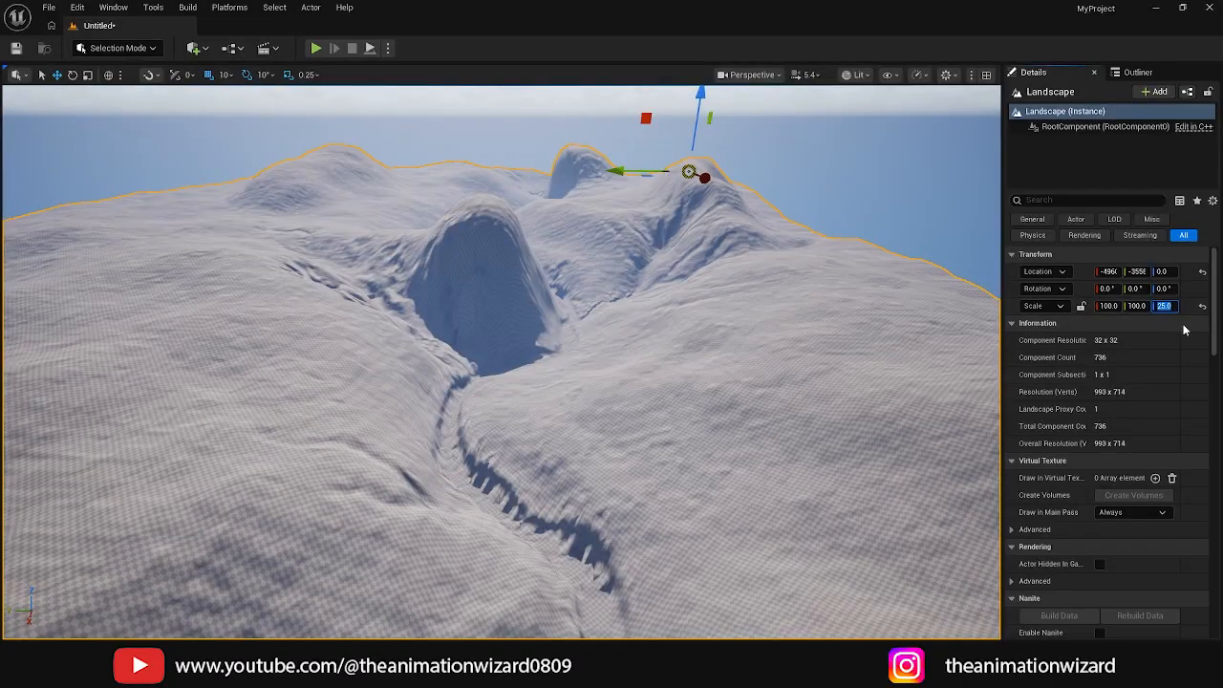
pyautogui.write('15')
pyautogui.press('Return')
pyautogui.keyDown('alt'); pyautogui.moveTo(746, 368); pyautogui.dragTo(716, 387); pyautogui.keyUp('alt')
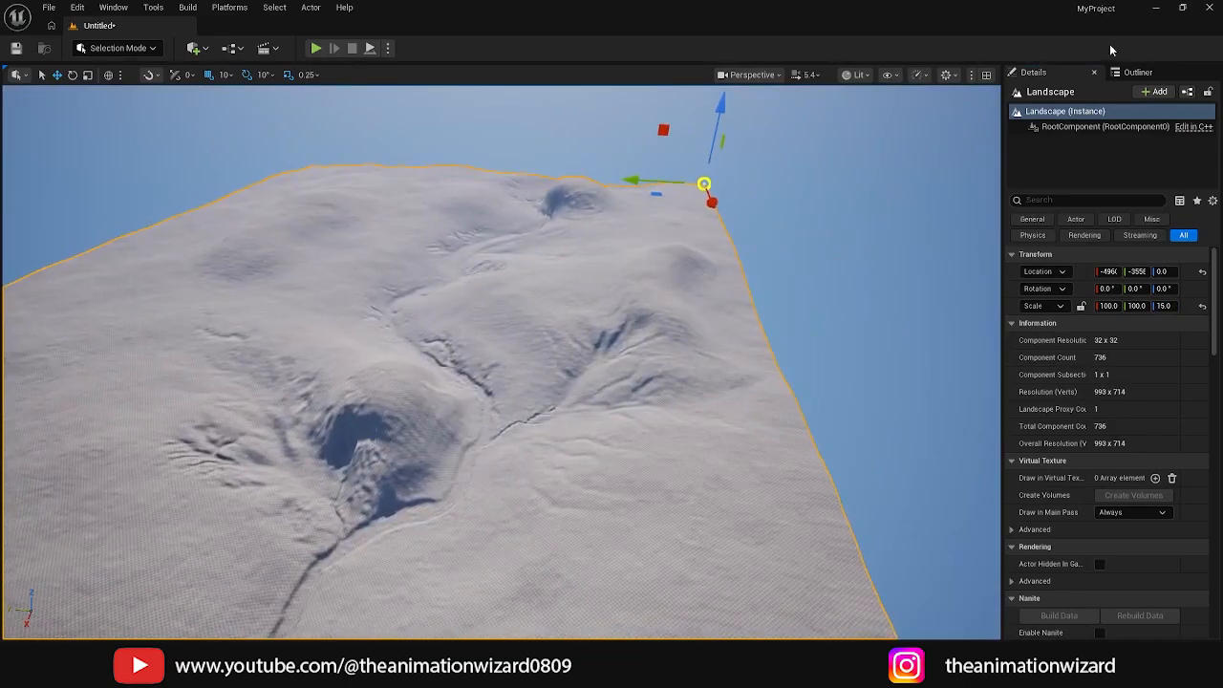
# - Select the PlayerStart actor in the Outliner, frame it in the viewport and orbit around its surroundings
pyautogui.click(1137, 71)
pyautogui.click(1077, 243)
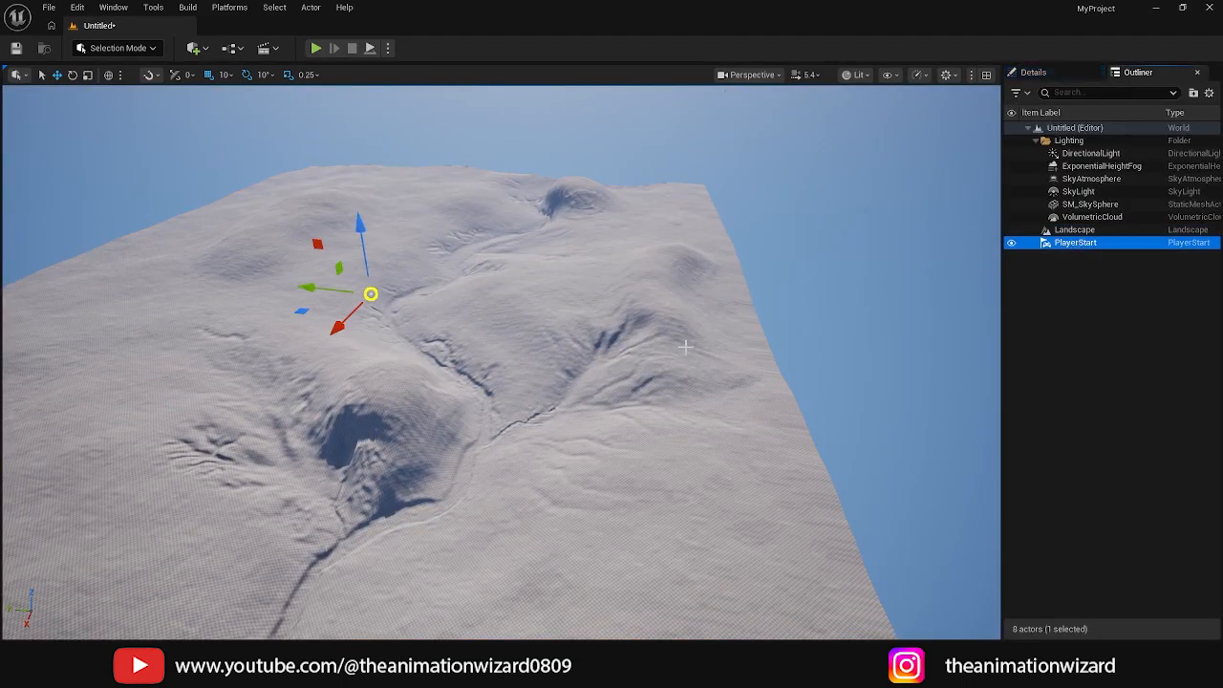
pyautogui.keyDown('alt'); pyautogui.moveTo(438, 303); pyautogui.dragTo(526, 273); pyautogui.keyUp('alt')
pyautogui.press('f')
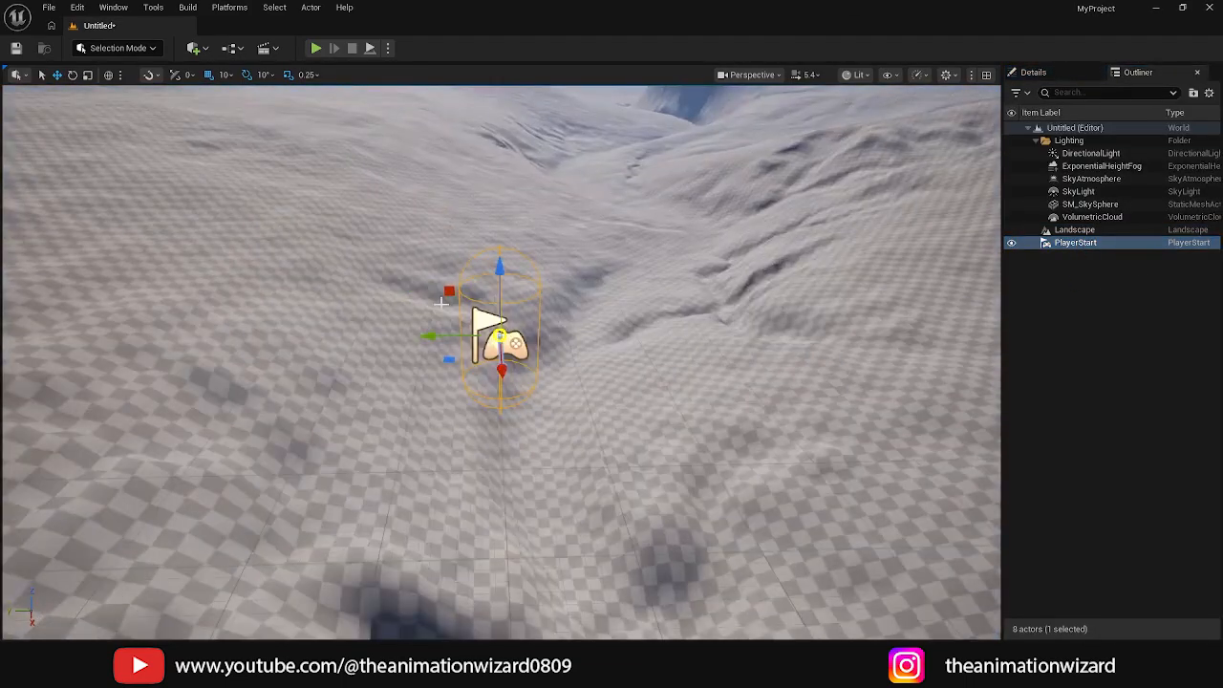
pyautogui.scroll(-4, 441, 304)
pyautogui.keyDown('alt'); pyautogui.moveTo(440, 303); pyautogui.dragTo(57, 273); pyautogui.keyUp('alt')
pyautogui.keyDown('alt'); pyautogui.moveTo(562, 379); pyautogui.dragTo(354, 379); pyautogui.keyUp('alt')
# - Move the PlayerStart along its Y axis across the terrain and frame it at its new spot
pyautogui.moveTo(612, 339); pyautogui.dragTo(621, 371, button='right')
pyautogui.press('w')
pyautogui.press('s')
pyautogui.press('s')
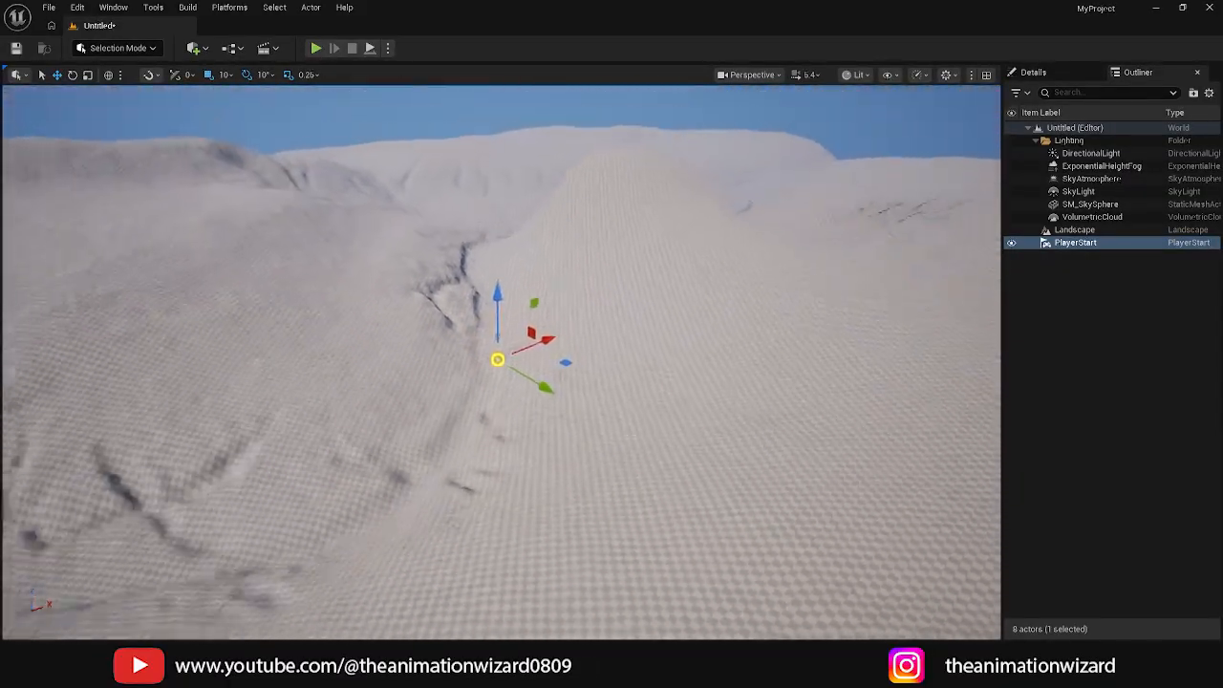
pyautogui.moveTo(546, 387); pyautogui.dragTo(283, 273)
pyautogui.press('f')
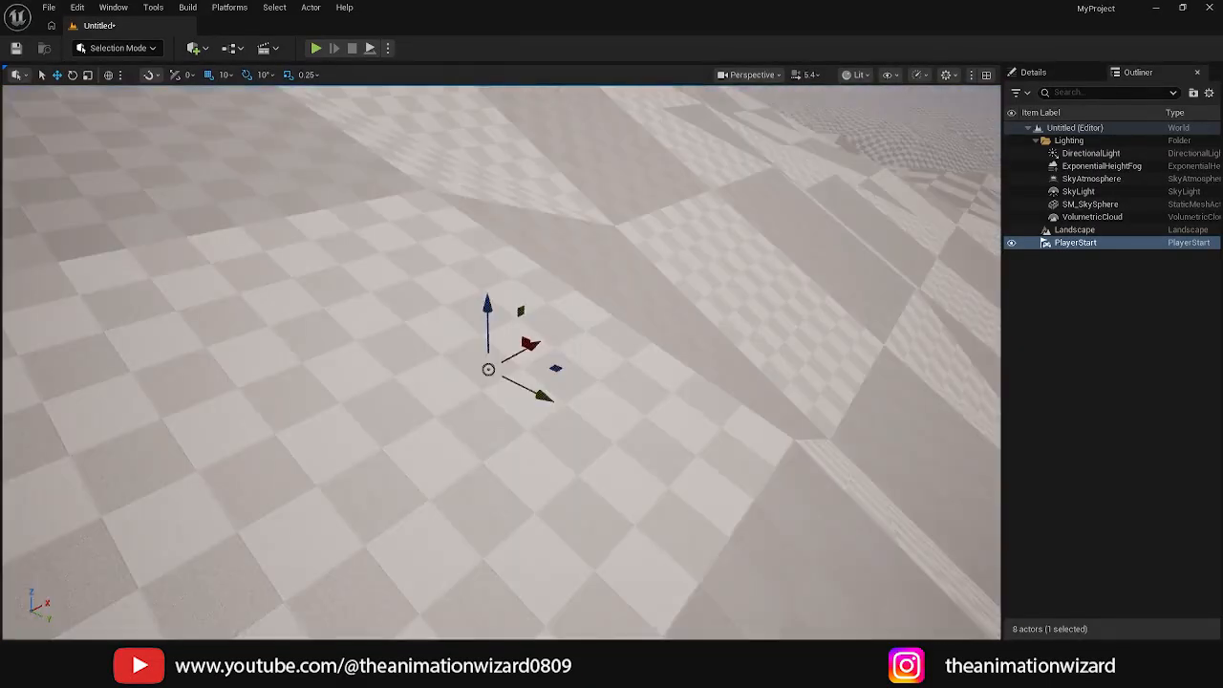
# - Raise the PlayerStart along the Z axis until it sits above the landscape surface
pyautogui.moveTo(502, 364); pyautogui.dragTo(540, 253, button='right')
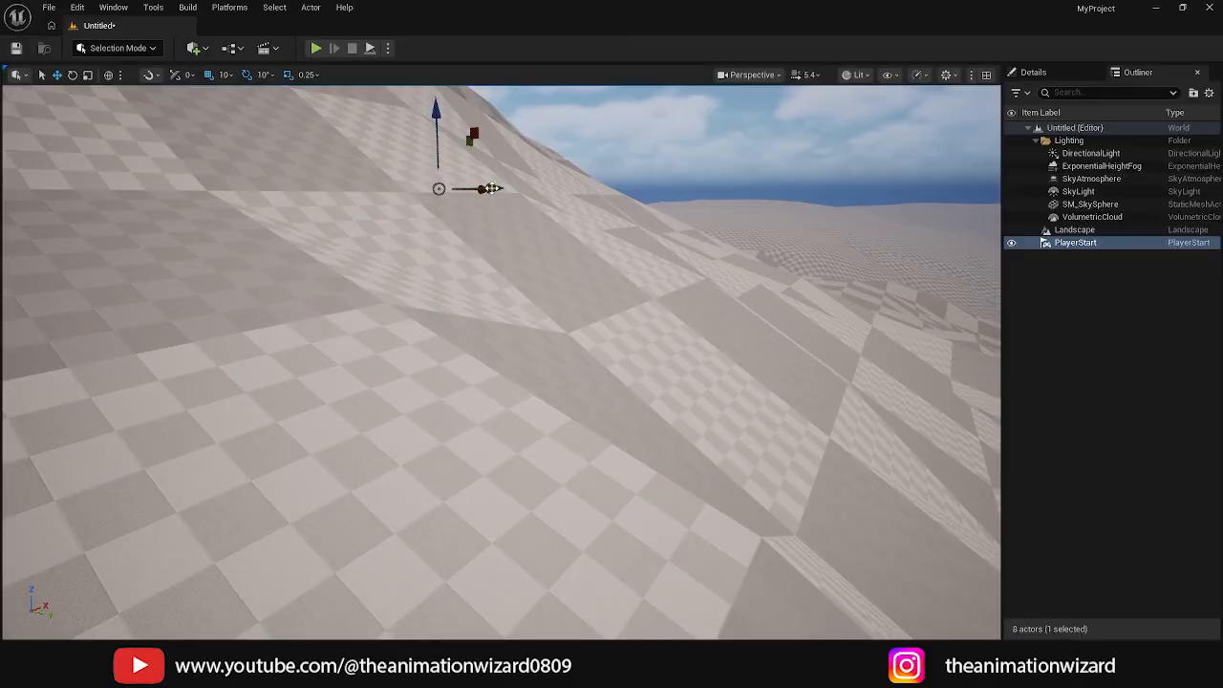
pyautogui.press('s')
pyautogui.press('e')
pyautogui.moveTo(560, 408)
pyautogui.mouseDown(button='right')
pyautogui.moveTo(560, 430)
pyautogui.moveTo(560, 344)
pyautogui.moveTo(560, 408)
pyautogui.mouseUp(button='right')
pyautogui.moveTo(470, 497); pyautogui.dragTo(470, 90)
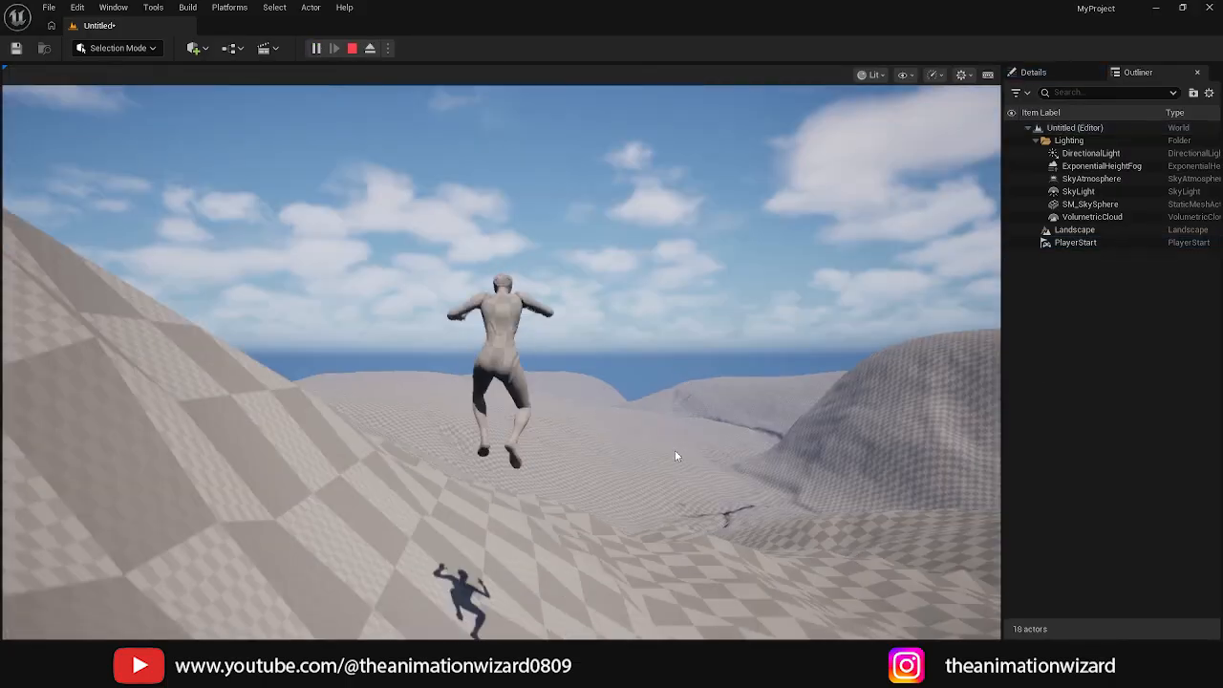
# - Play the level in the viewport and run the third-person character across the landscape to test its scale
pyautogui.click(674, 451)
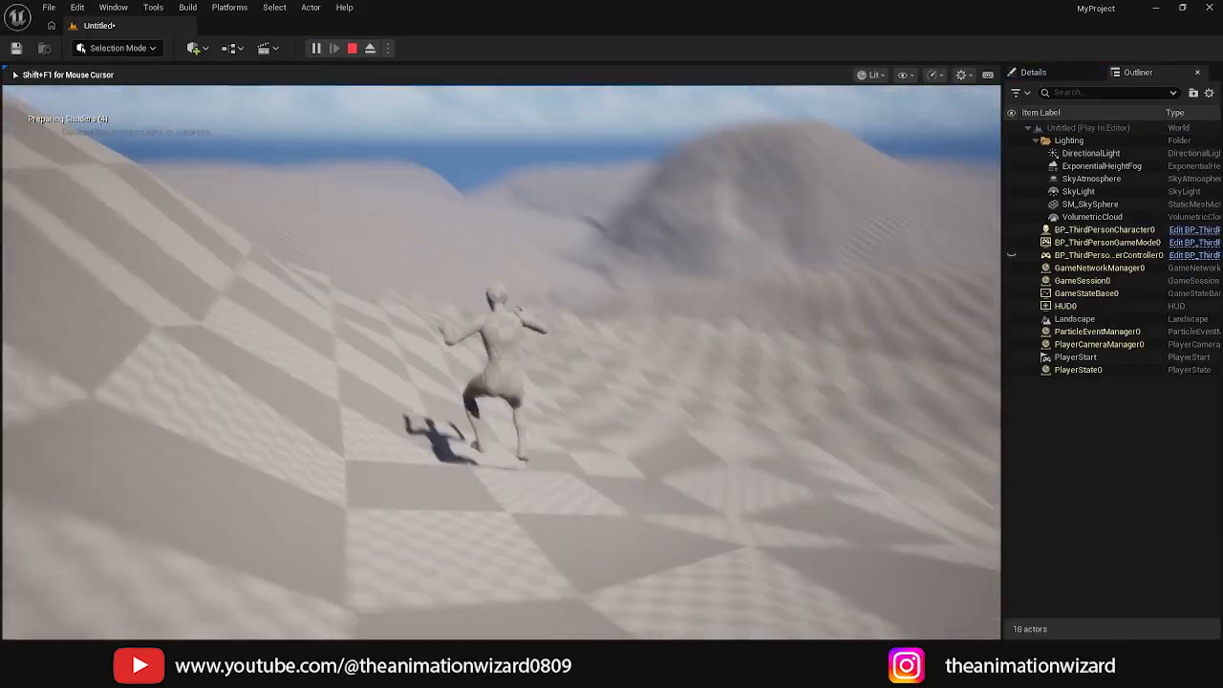
pyautogui.press('w')
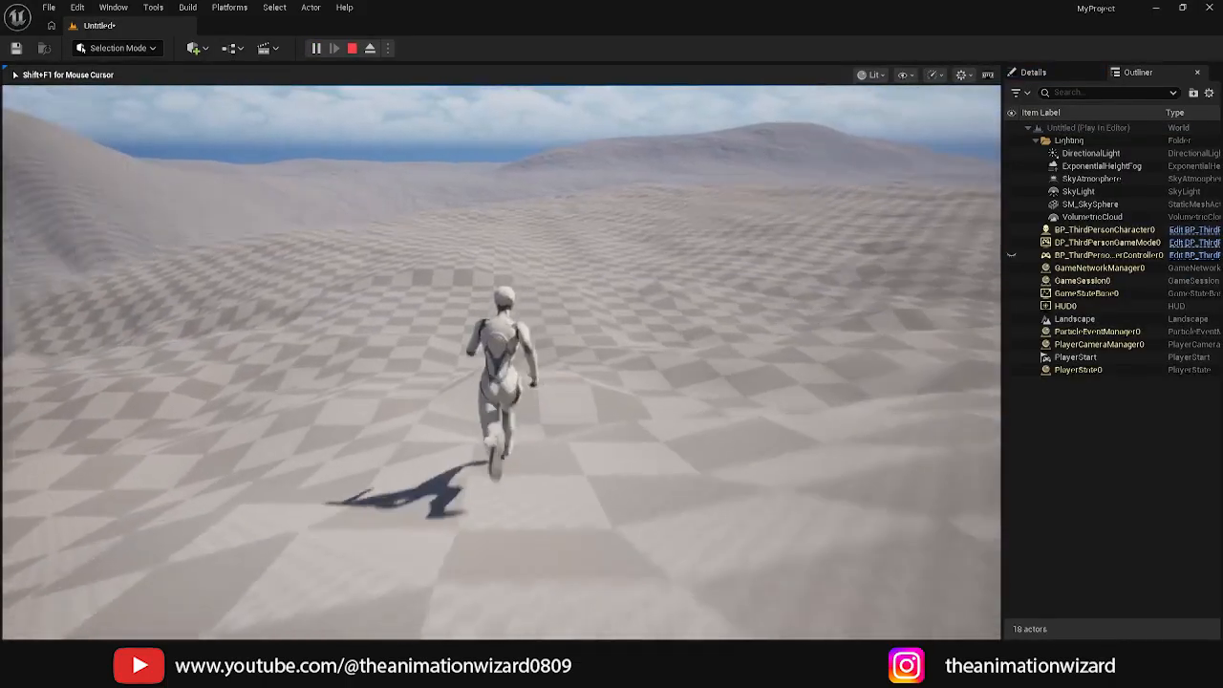
pyautogui.press('w')
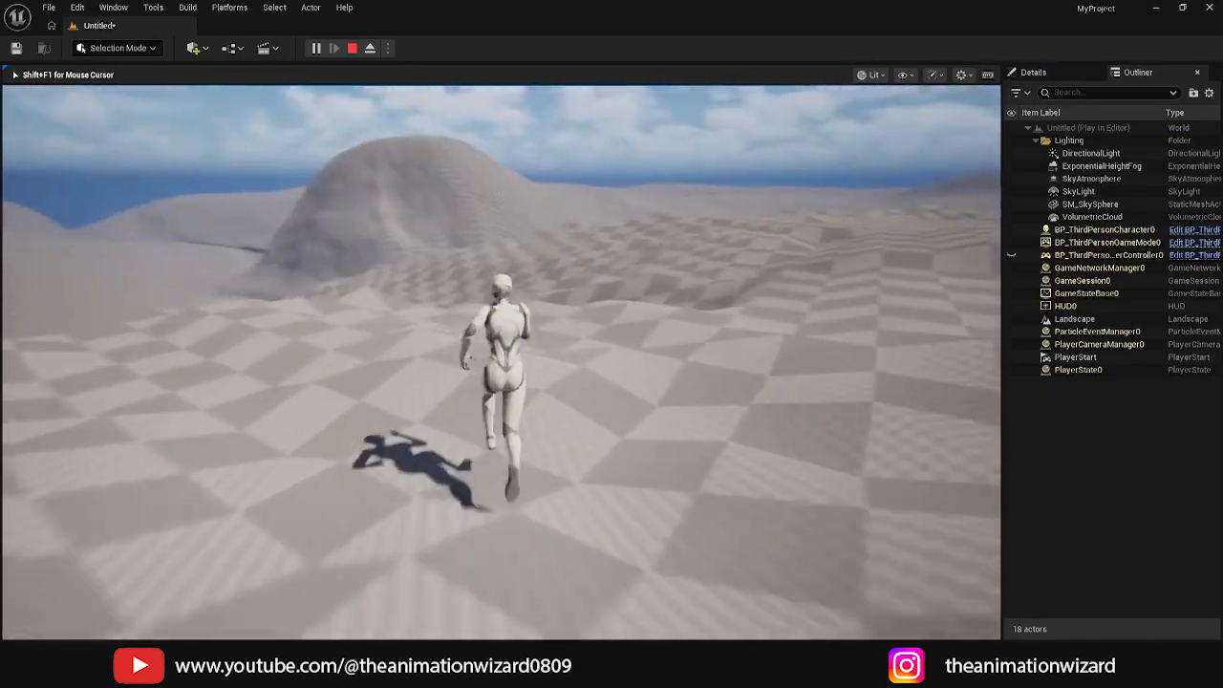
pyautogui.press('w')
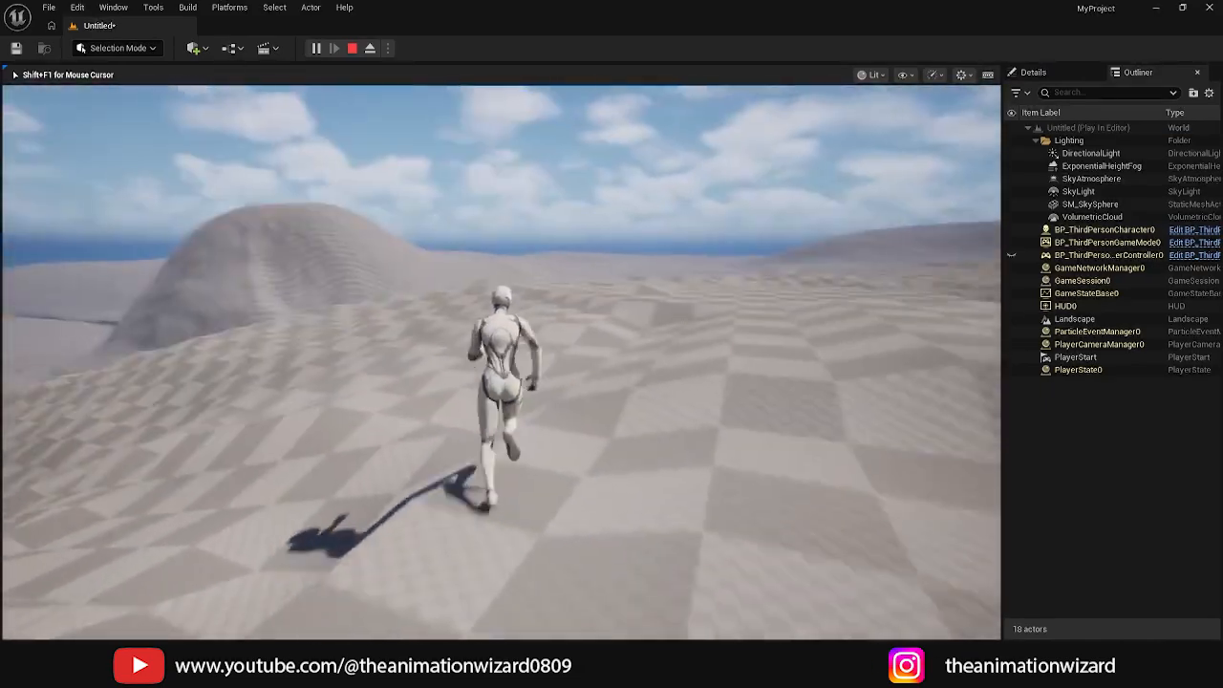
pyautogui.press('w')
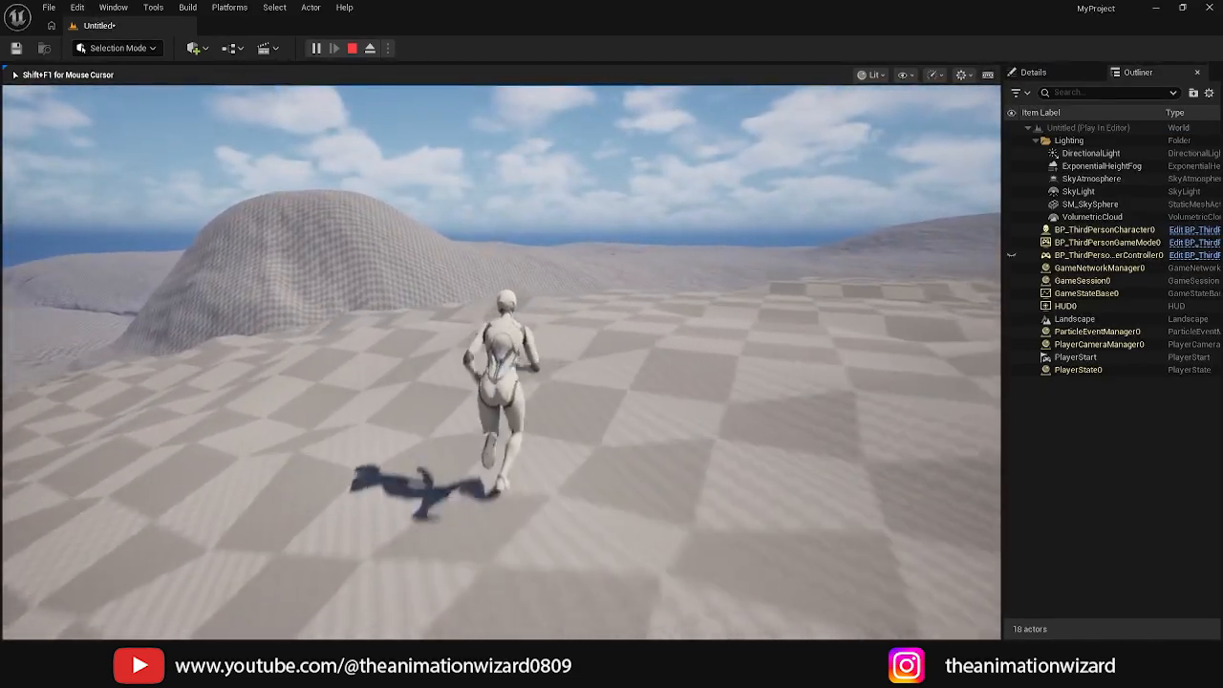
pyautogui.press('w')
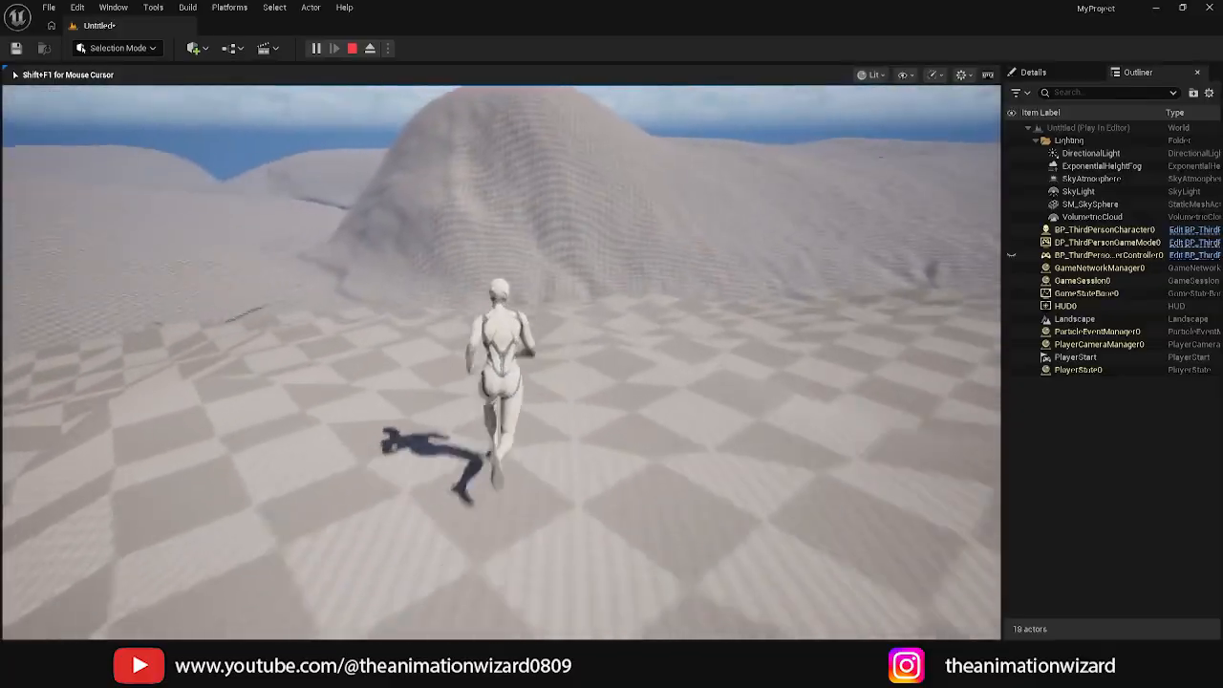
pyautogui.press('w')
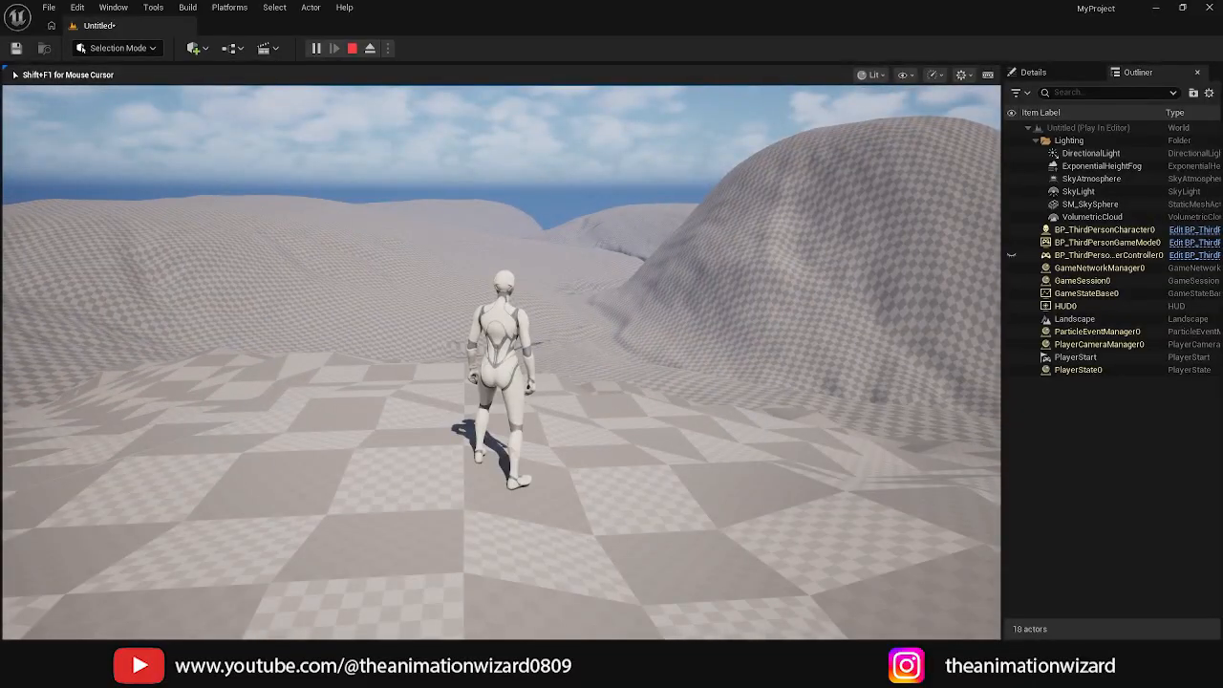